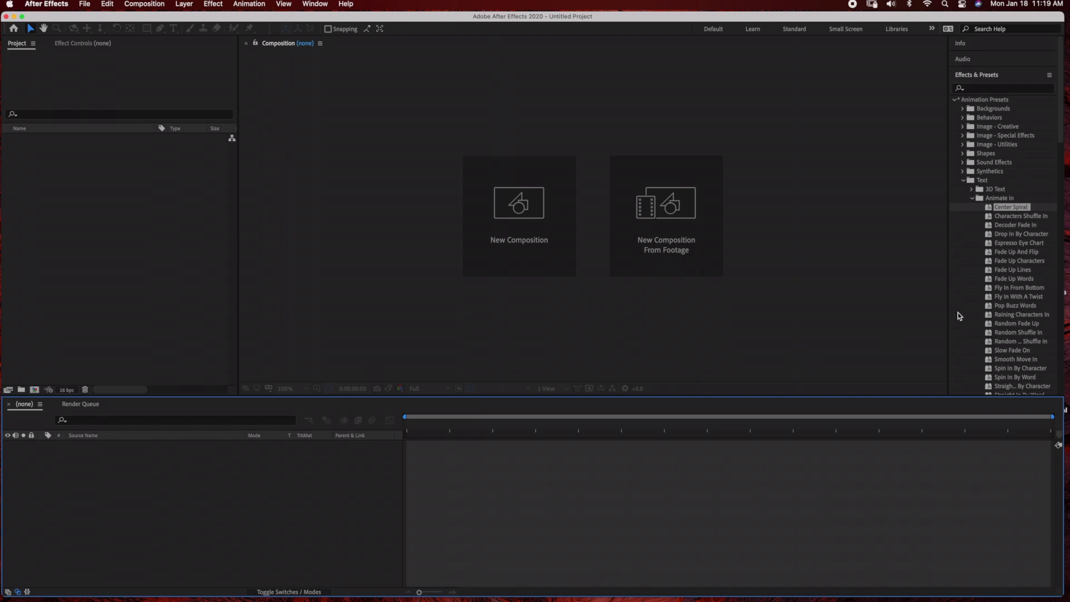
Step: Fold away the Text > Animate In presets and start a new composition
{"action": "left_click", "coordinate": [964, 180]}
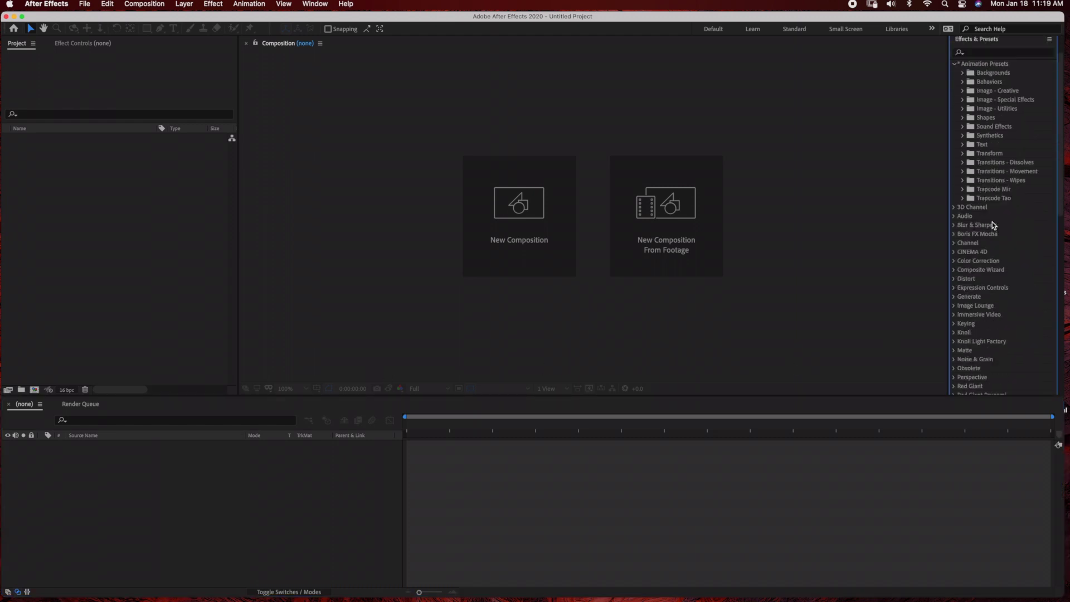
{"action": "left_click", "coordinate": [531, 232]}
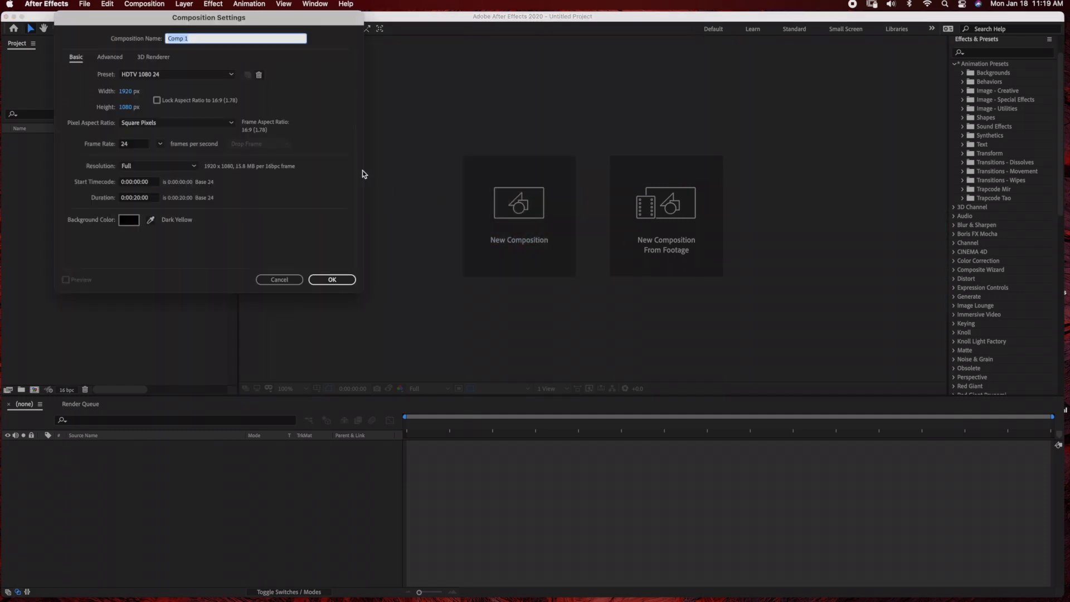
Step: Name the composition 'valentine's day' with a 0:00:07:00 duration and confirm it
{"action": "type", "text": "va"}
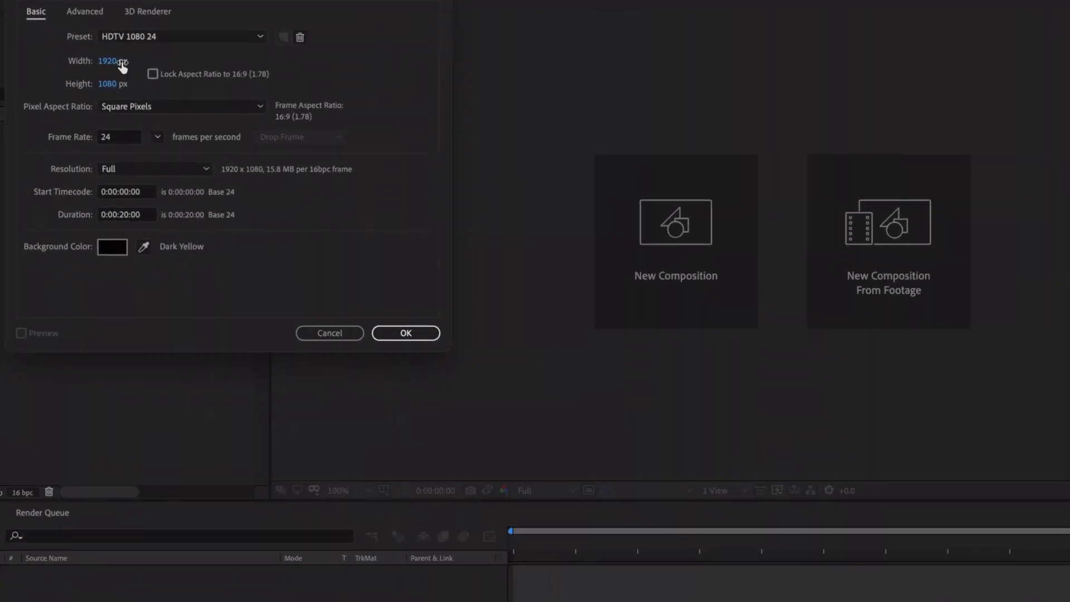
{"action": "left_click", "coordinate": [124, 216]}
{"action": "key", "text": "BackSpace"}
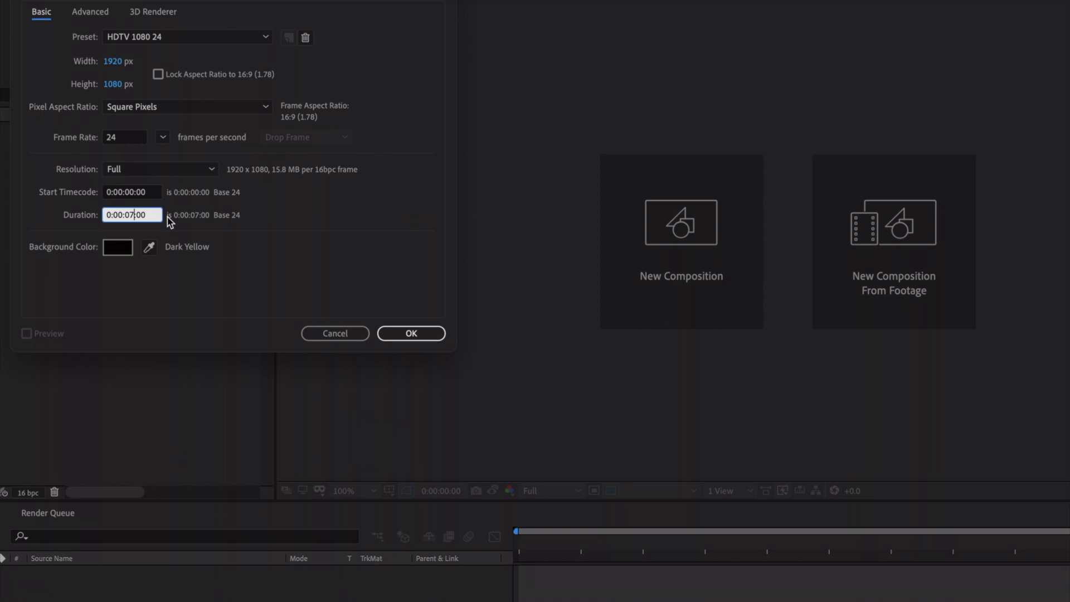
{"action": "left_click", "coordinate": [395, 335]}
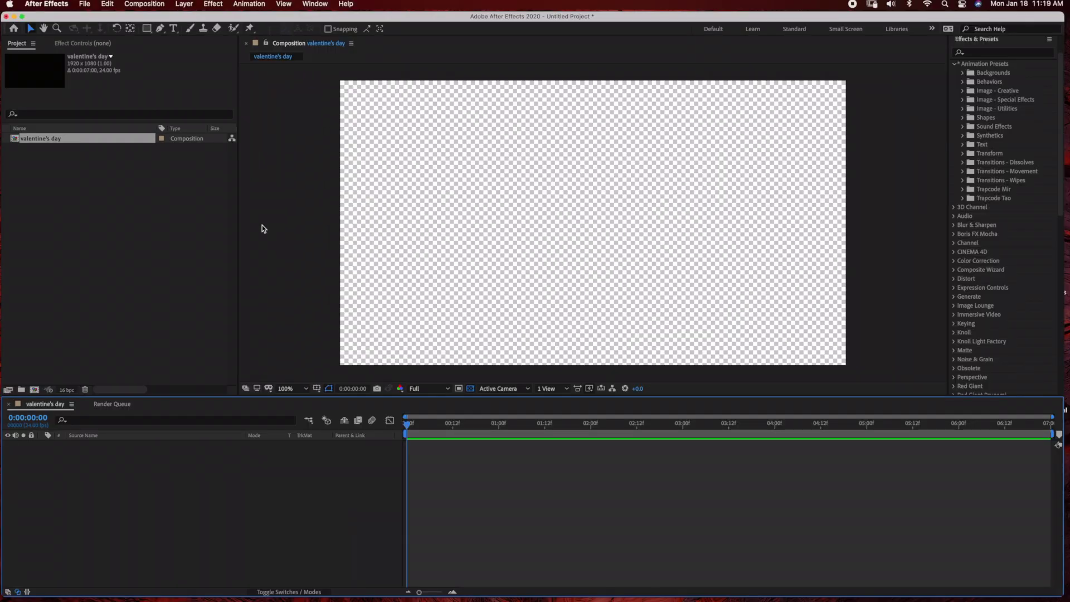
Step: Create a full-frame solid layer named bg
{"action": "key", "text": "comma"}
{"action": "left_click", "coordinate": [186, 5]}
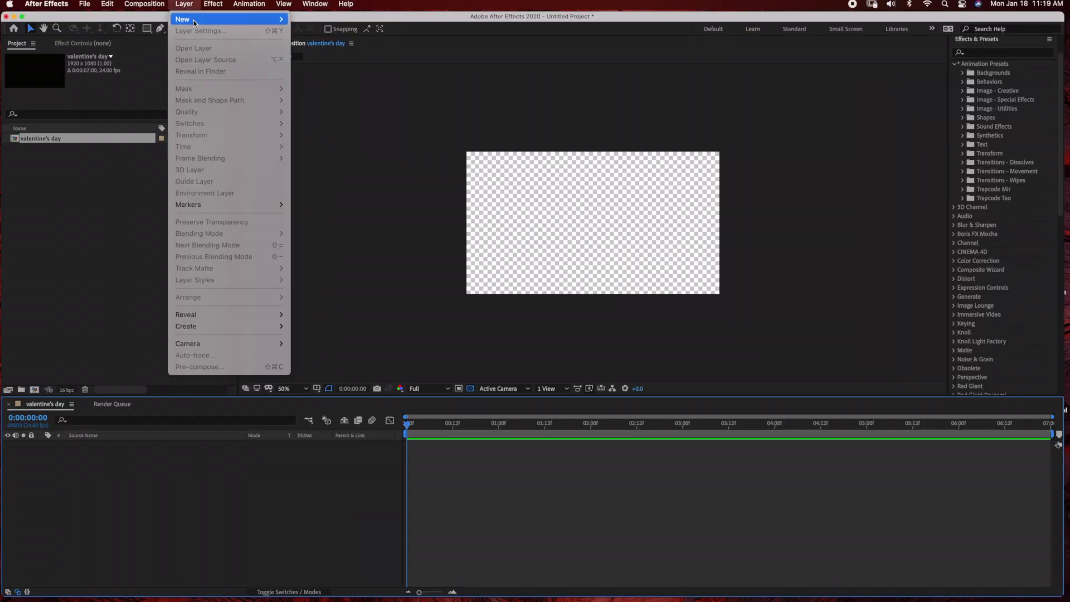
{"action": "mouse_move", "coordinate": [223, 19]}
{"action": "left_click", "coordinate": [313, 33]}
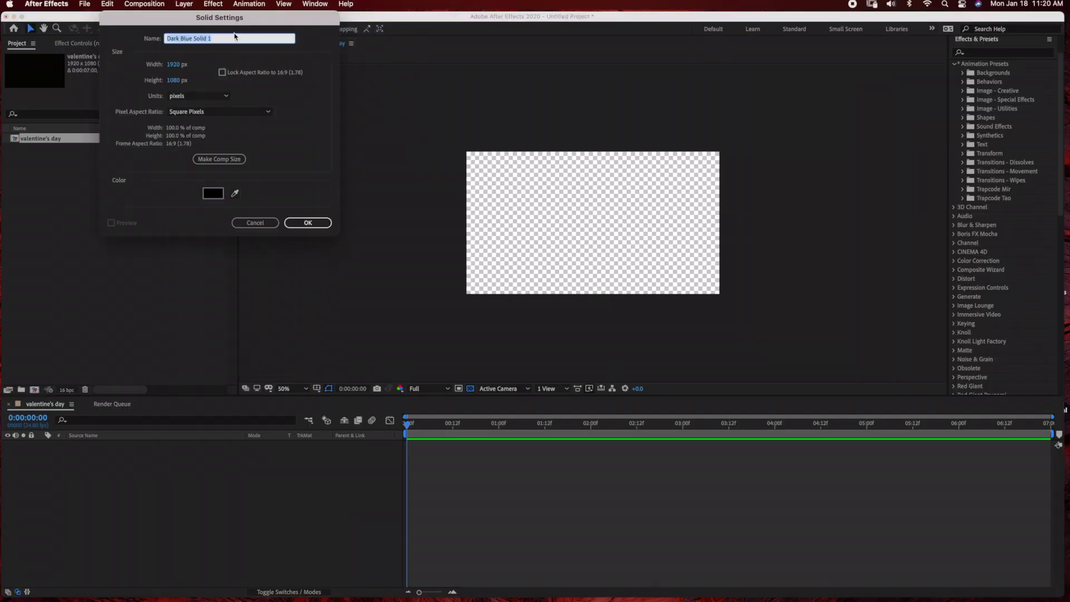
{"action": "type", "text": "bg"}
{"action": "left_click", "coordinate": [308, 221]}
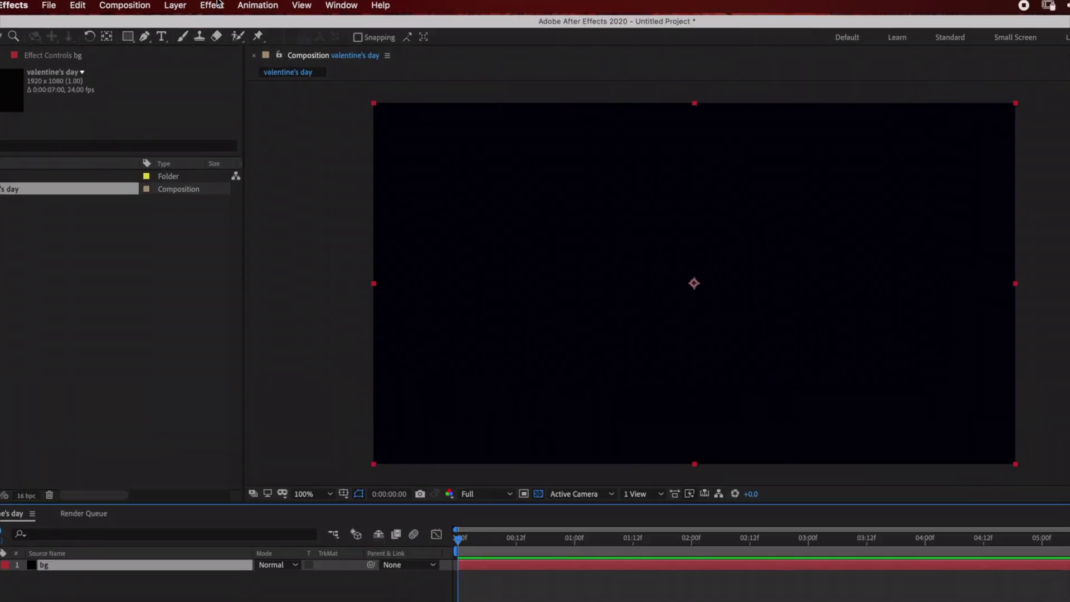
Step: Apply Gradient Ramp to bg with a magenta B12CB7 start colour
{"action": "left_click", "coordinate": [214, 4]}
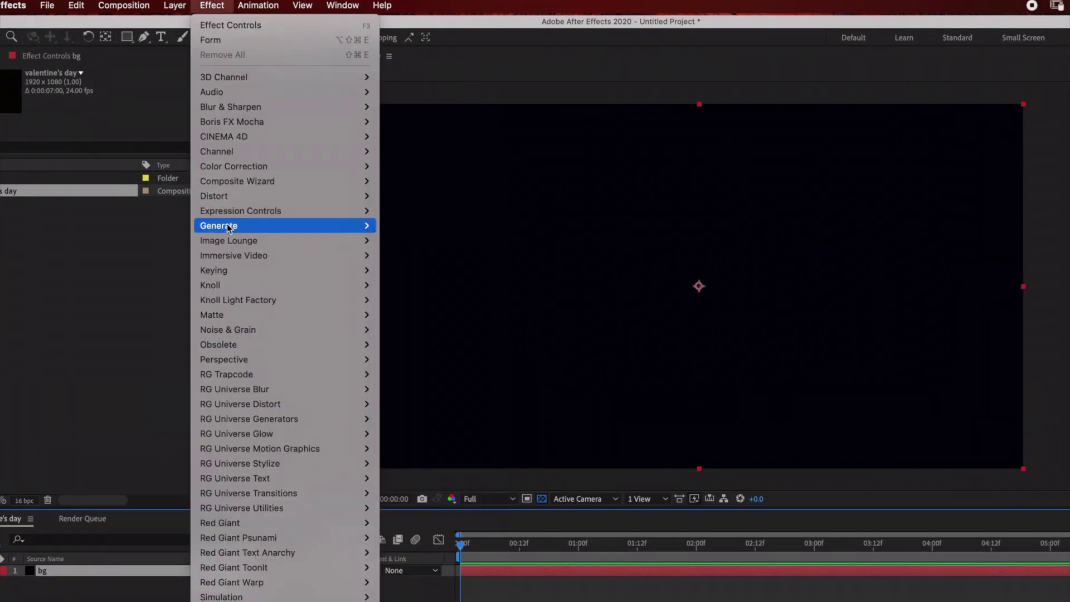
{"action": "mouse_move", "coordinate": [293, 225]}
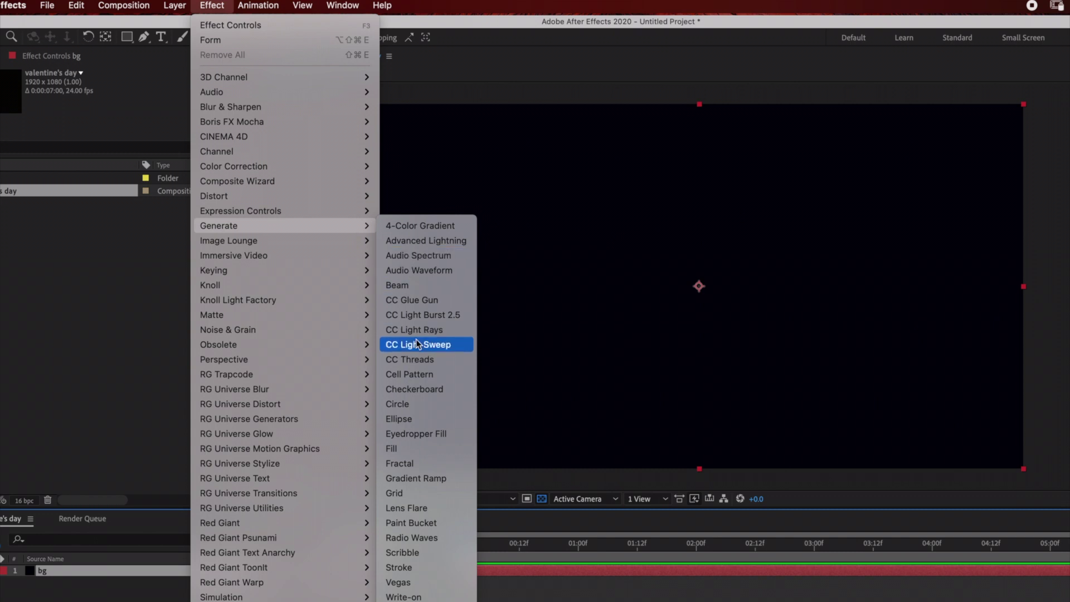
{"action": "left_click", "coordinate": [415, 478]}
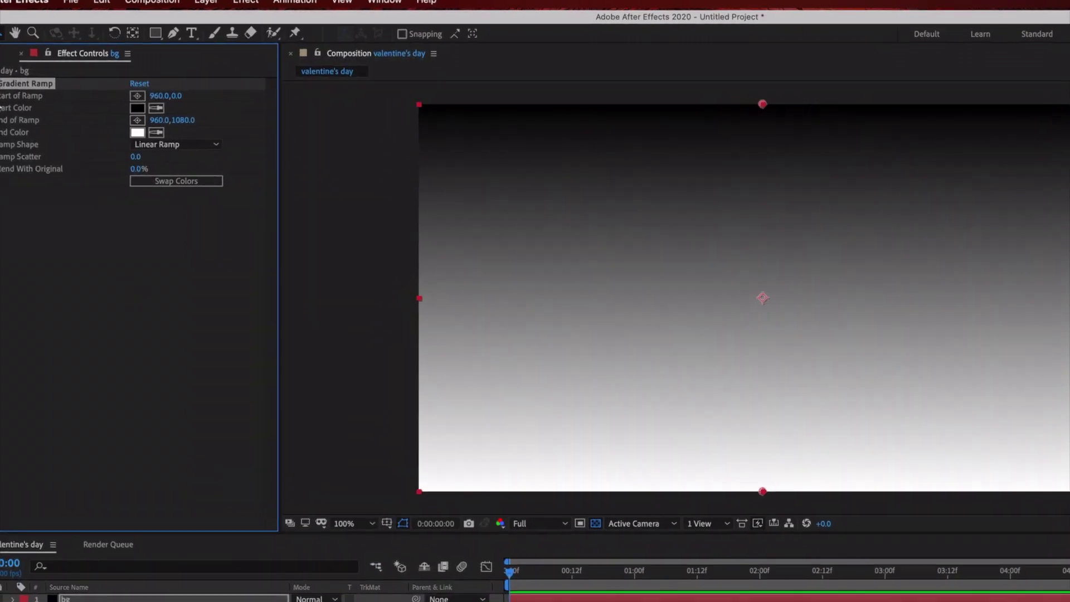
{"action": "left_click", "coordinate": [139, 108]}
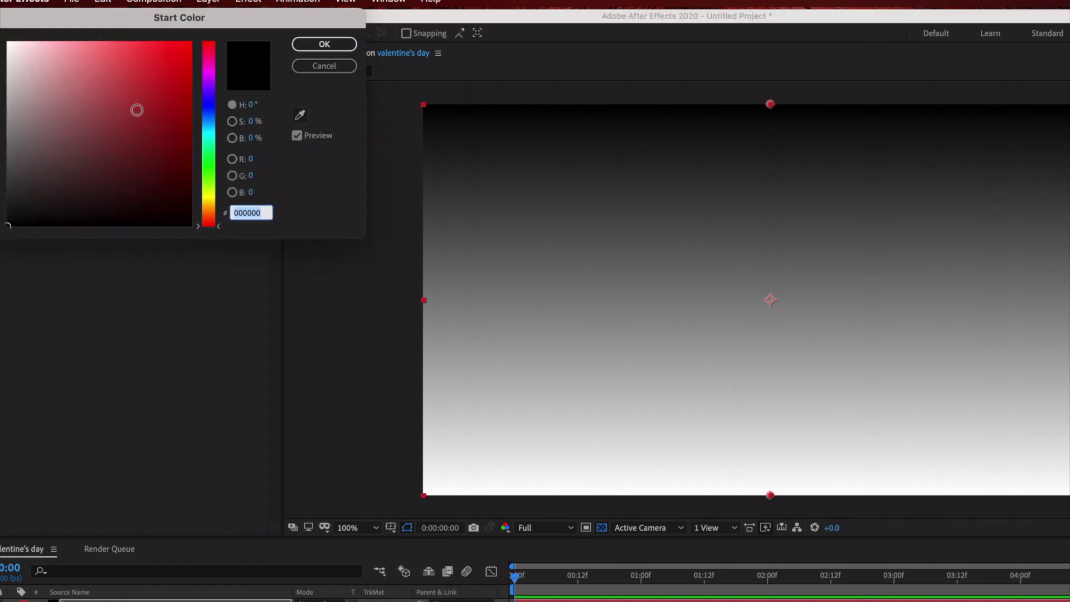
{"action": "left_click", "coordinate": [207, 75]}
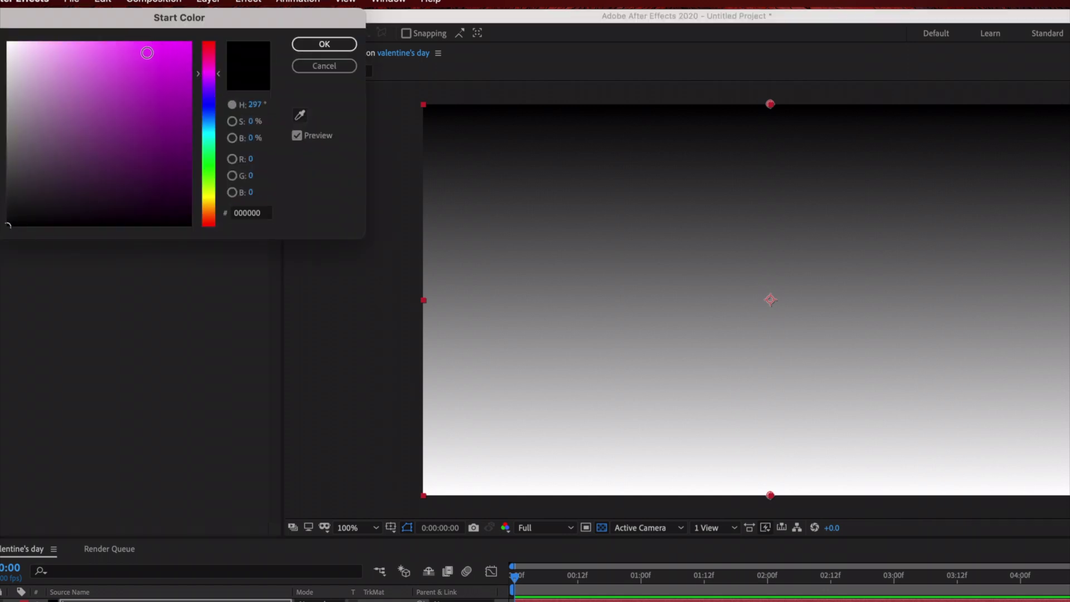
{"action": "left_click", "coordinate": [148, 52]}
{"action": "left_click", "coordinate": [147, 95]}
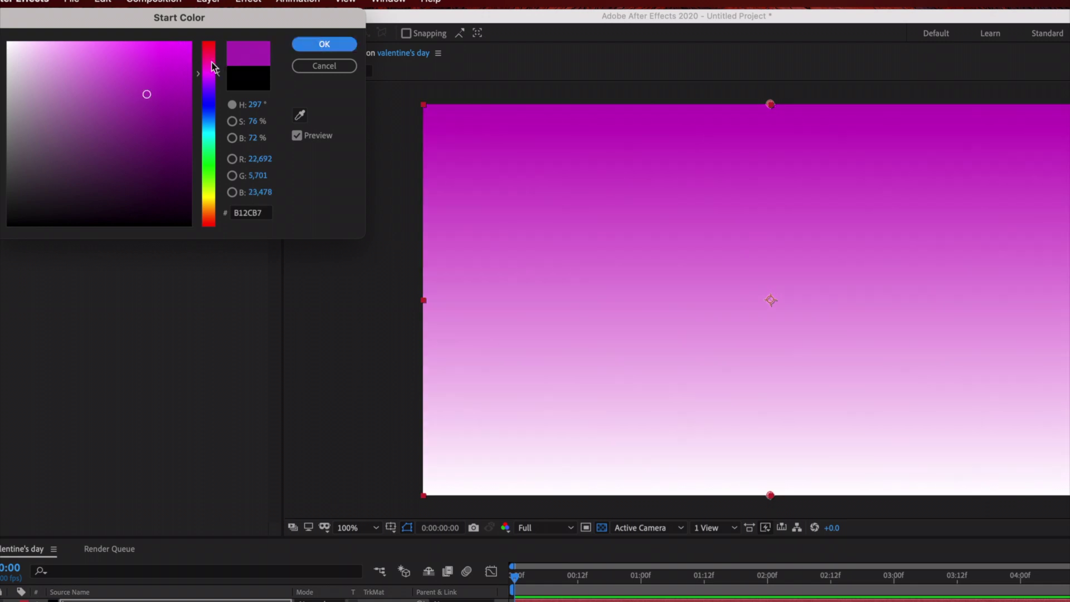
{"action": "key", "text": "Return"}
Step: Set the gradient's end colour to dark navy 050E1D
{"action": "left_click", "coordinate": [139, 135]}
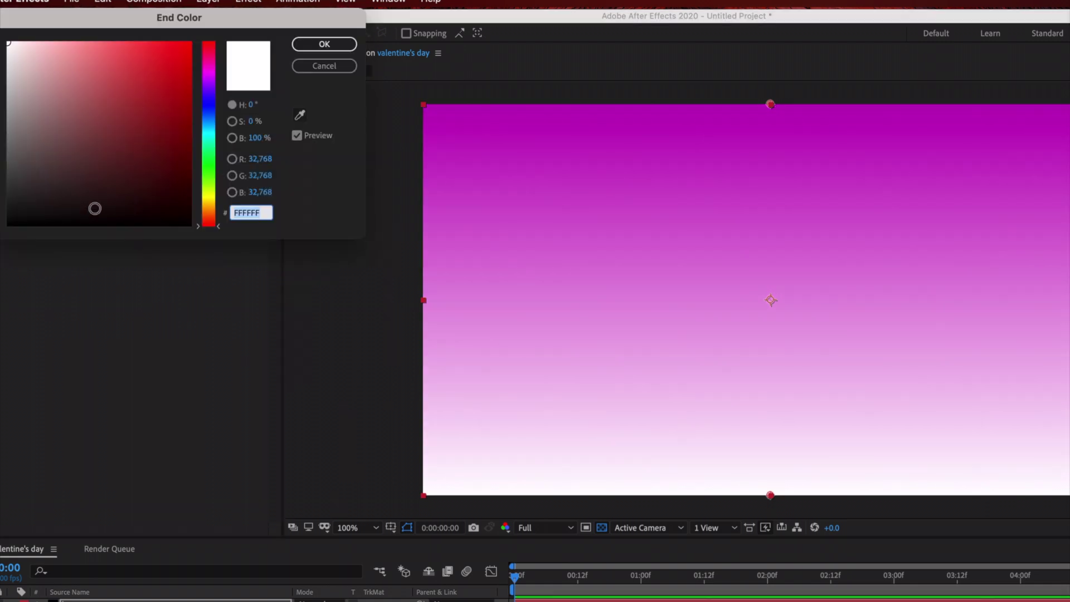
{"action": "left_click", "coordinate": [37, 208]}
{"action": "left_click_drag", "start_coordinate": [208, 167], "coordinate": [215, 115]}
{"action": "left_click", "coordinate": [160, 206]}
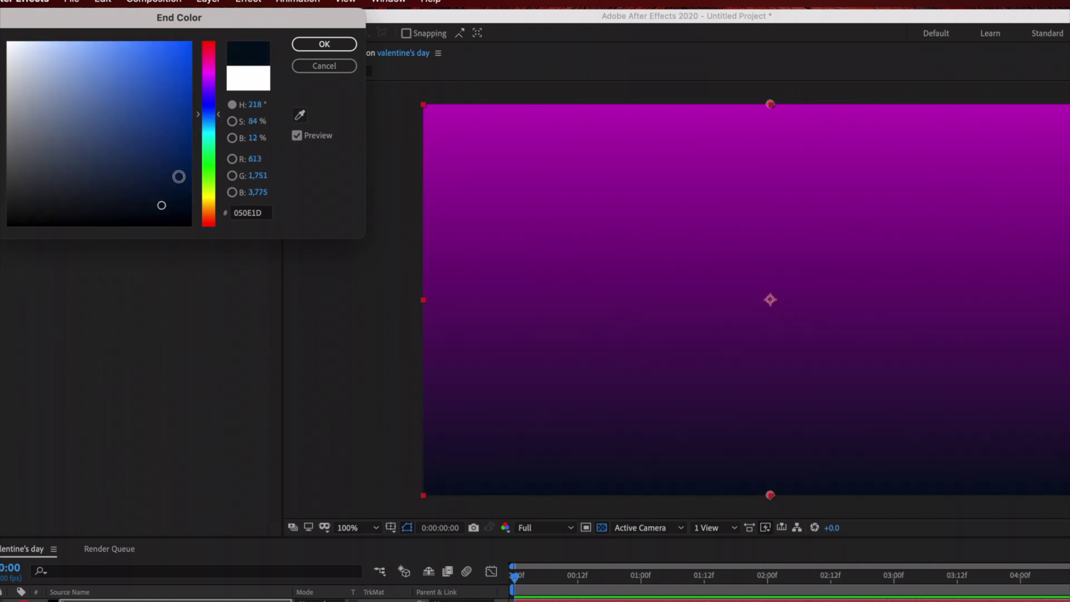
{"action": "left_click", "coordinate": [327, 45]}
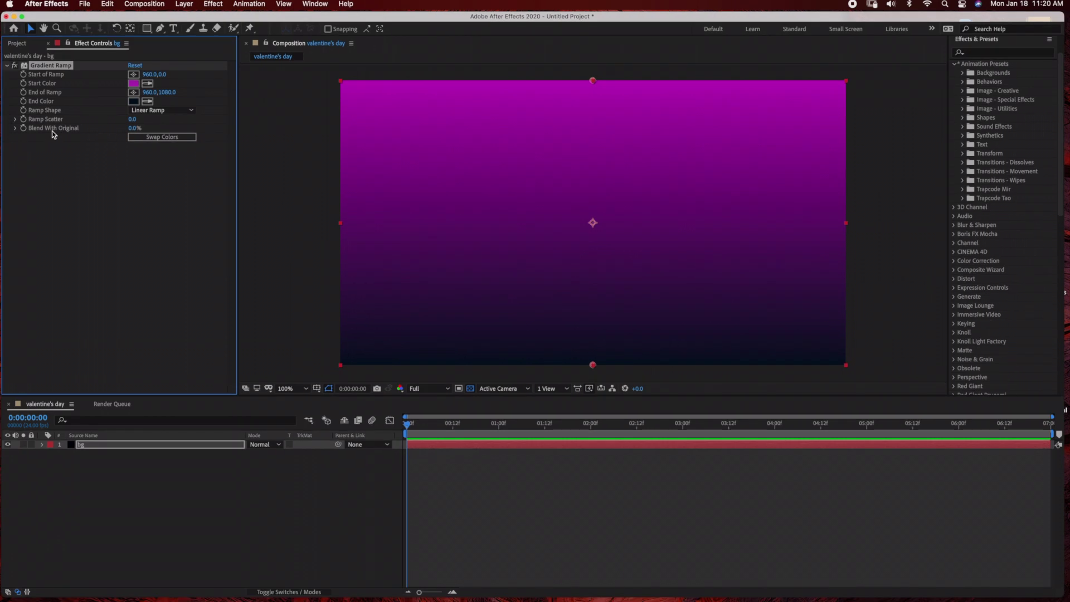
Step: Create a second solid layer named particle
{"action": "left_click", "coordinate": [184, 4]}
{"action": "mouse_move", "coordinate": [198, 18]}
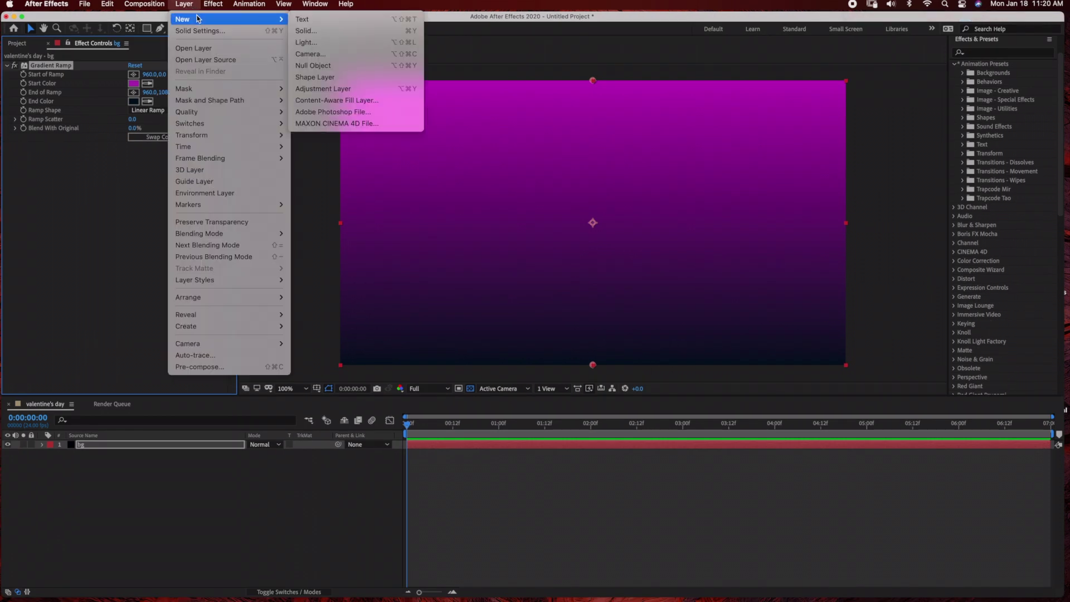
{"action": "left_click", "coordinate": [332, 32]}
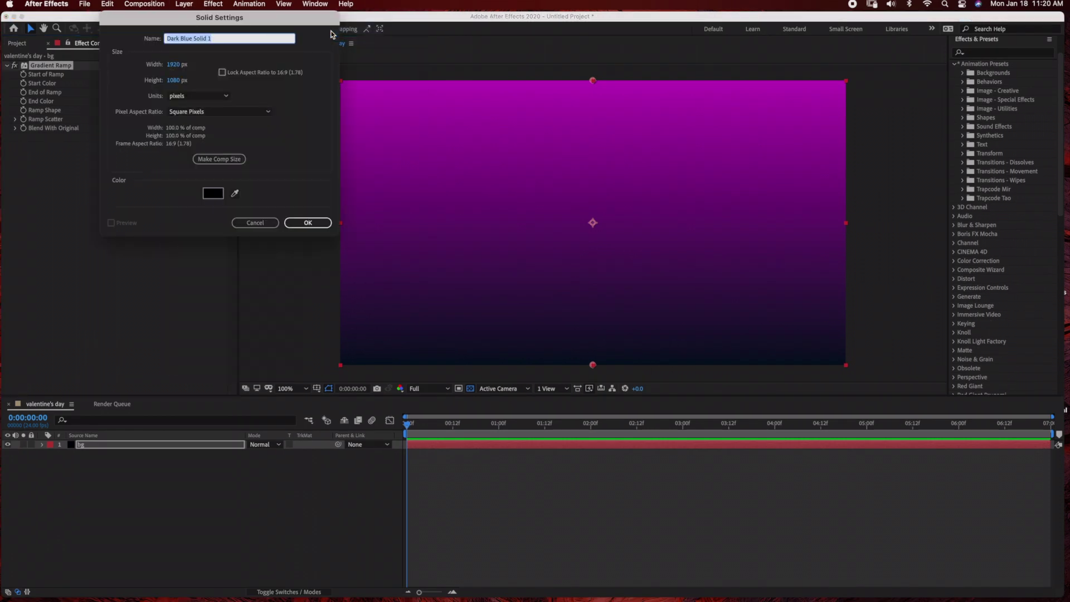
{"action": "type", "text": "particle"}
{"action": "left_click", "coordinate": [306, 223]}
Step: Apply RG Trapcode Form to the particle solid
{"action": "left_click", "coordinate": [213, 4]}
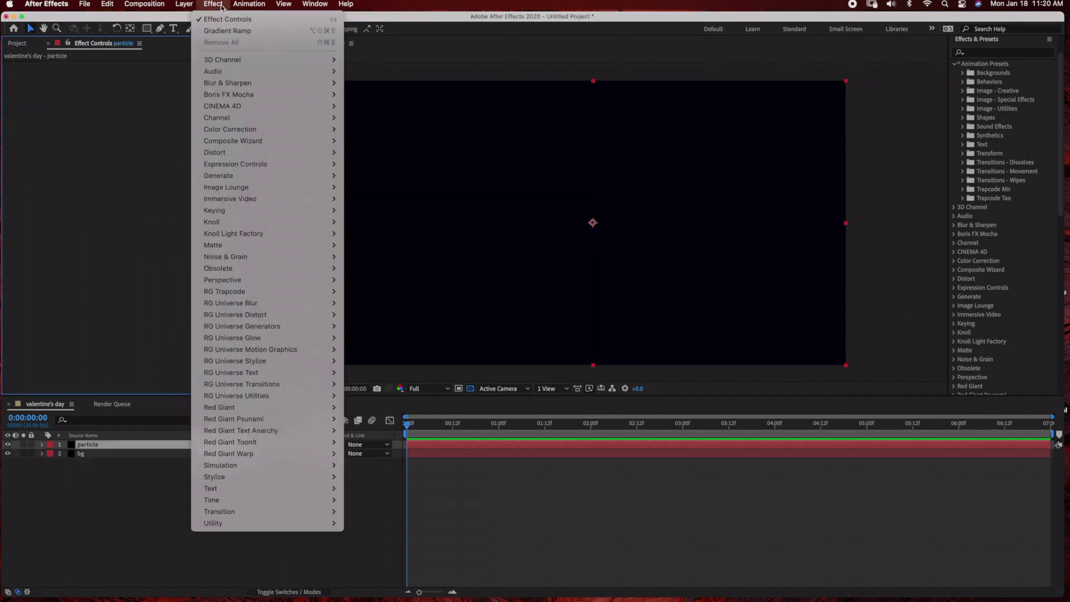
{"action": "mouse_move", "coordinate": [249, 210]}
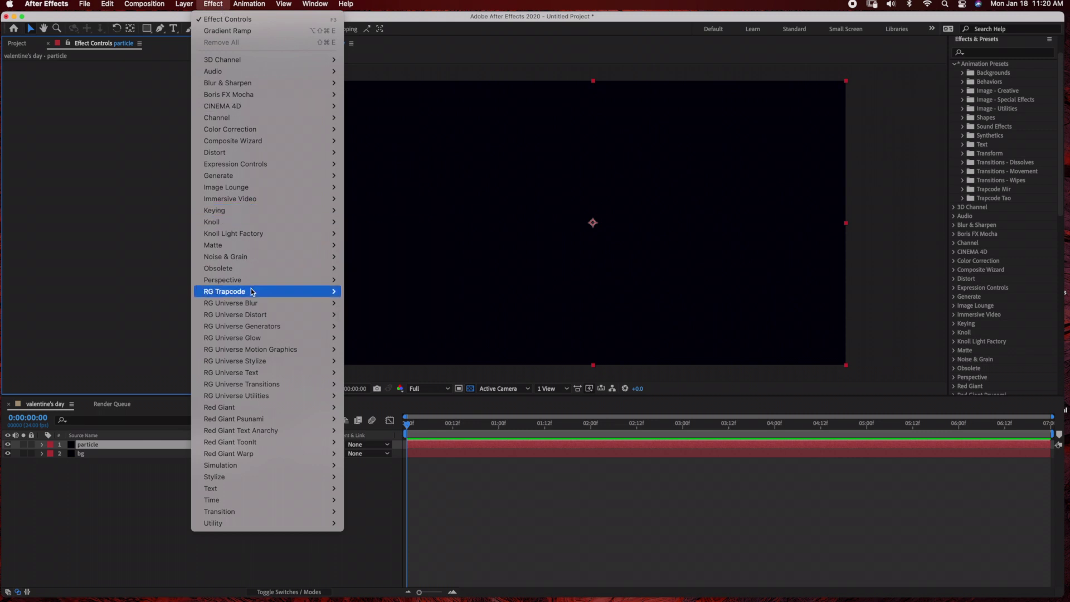
{"action": "mouse_move", "coordinate": [252, 290]}
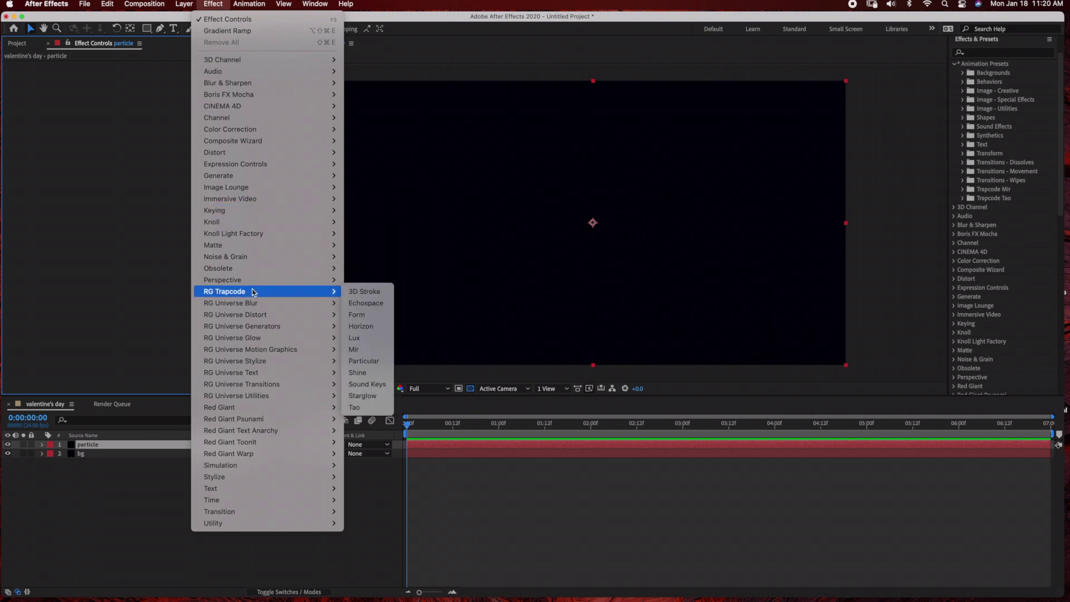
{"action": "left_click", "coordinate": [367, 317]}
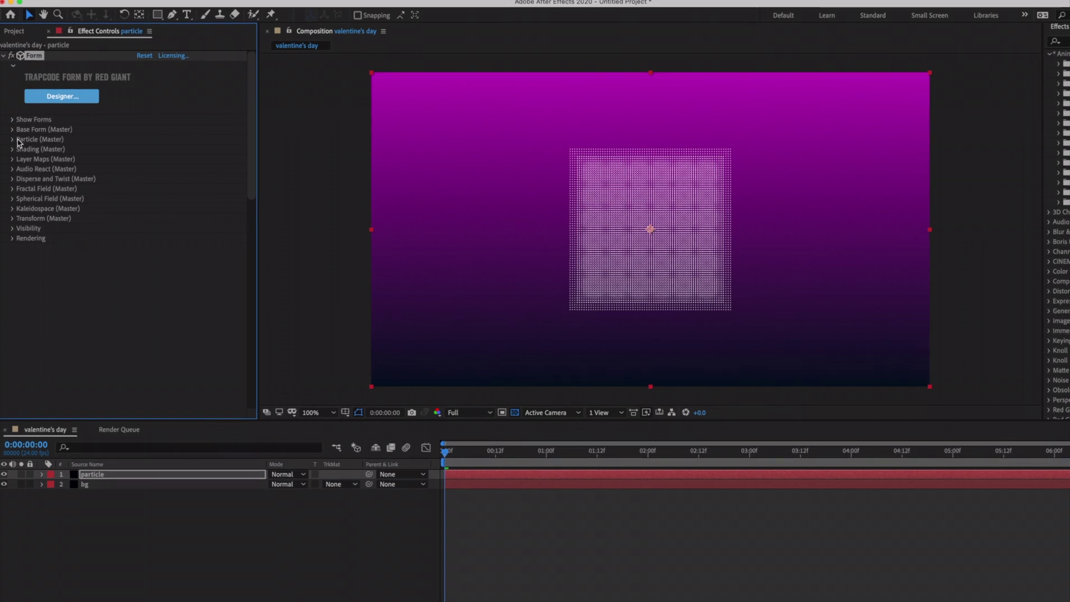
Step: Switch Form's Base Form to OBJ Model using the Heart model
{"action": "left_click", "coordinate": [13, 131]}
{"action": "left_click", "coordinate": [196, 140]}
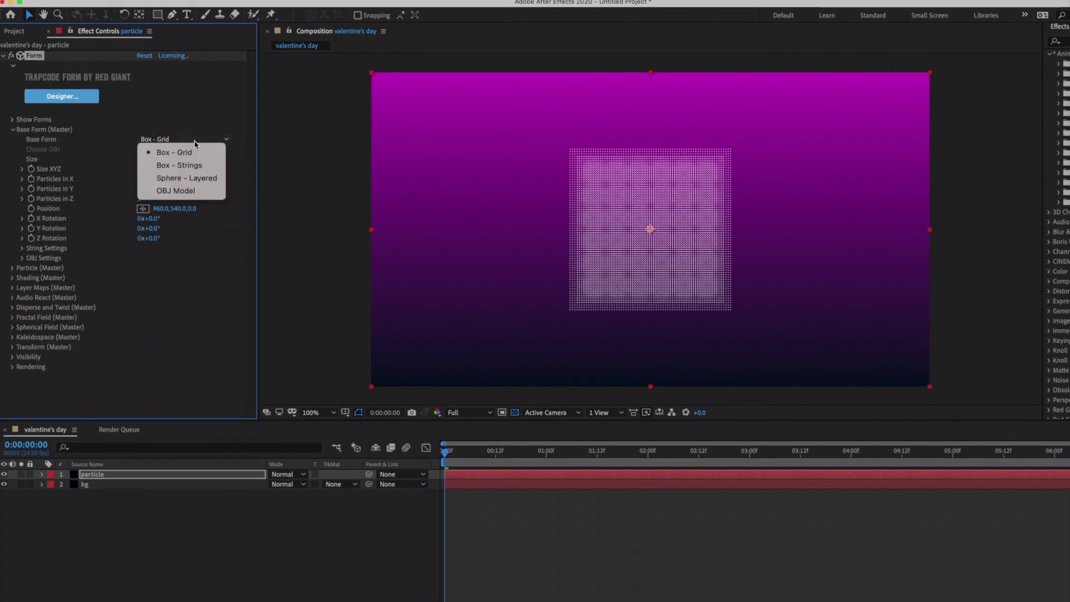
{"action": "left_click", "coordinate": [185, 192]}
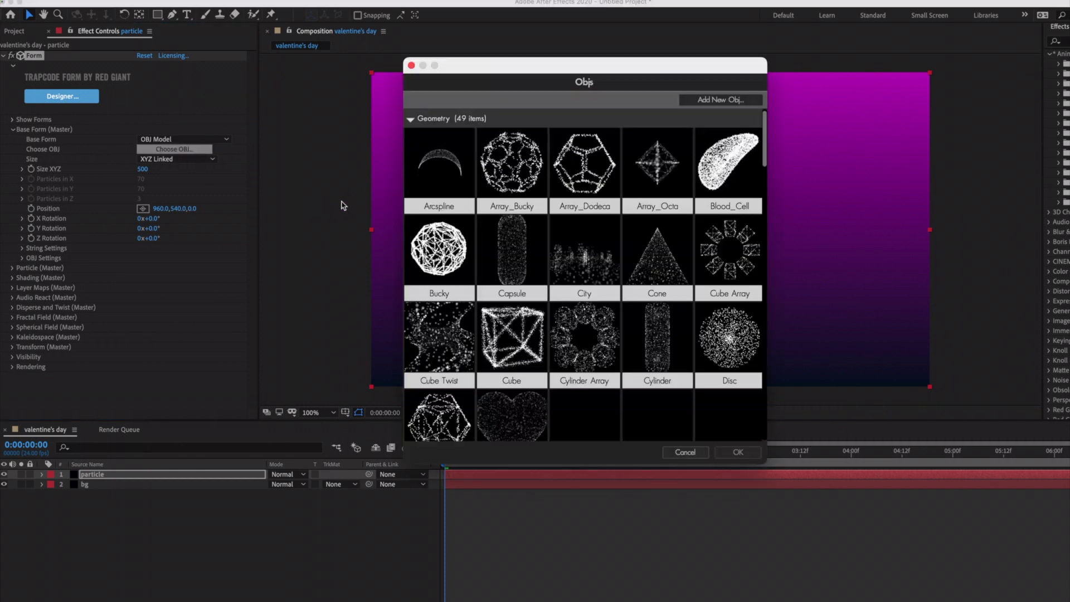
{"action": "left_click", "coordinate": [513, 402]}
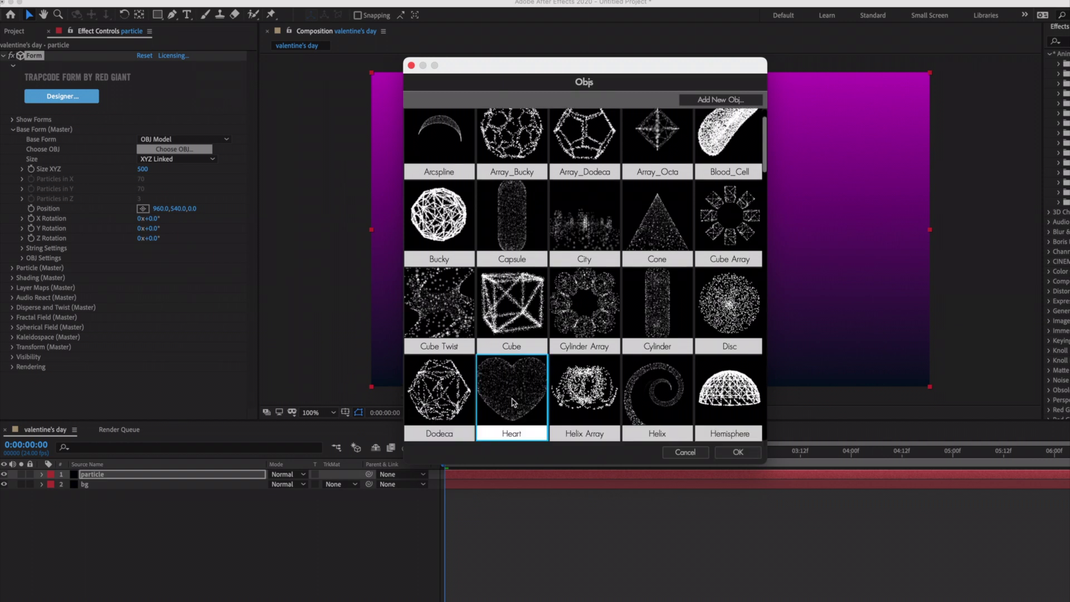
{"action": "left_click", "coordinate": [749, 454]}
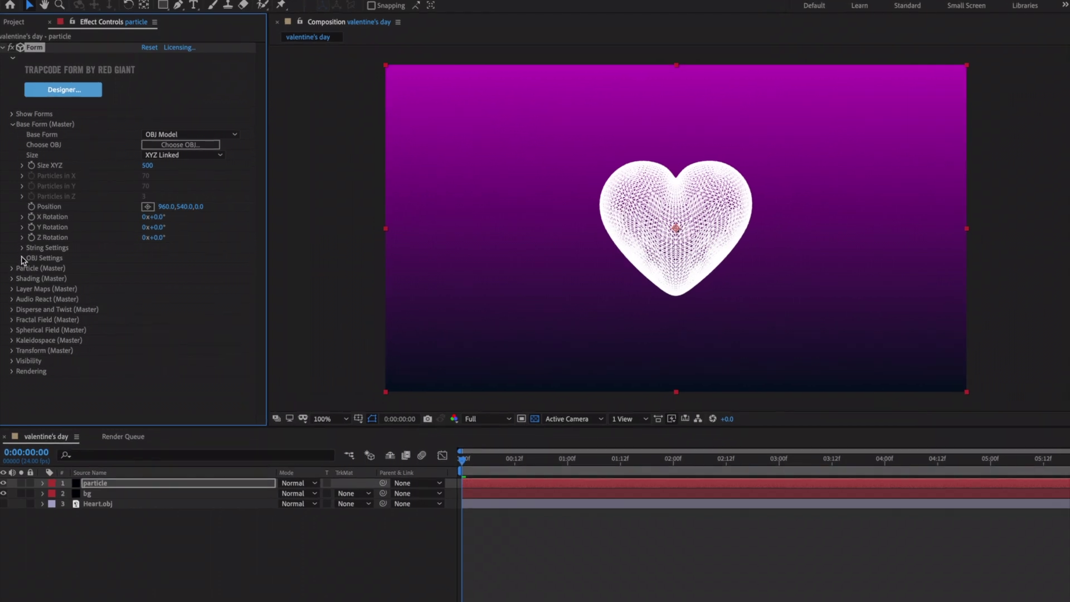
Step: Set the OBJ model's Particle Density to 25
{"action": "left_click", "coordinate": [22, 259]}
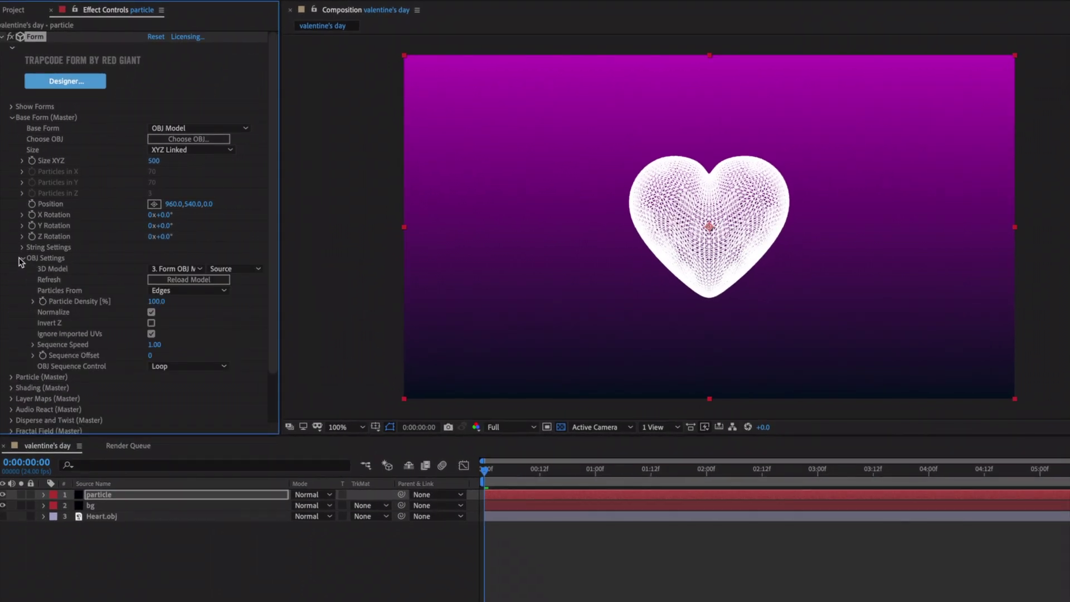
{"action": "left_click", "coordinate": [158, 302]}
{"action": "type", "text": "25"}
{"action": "key", "text": "Return"}
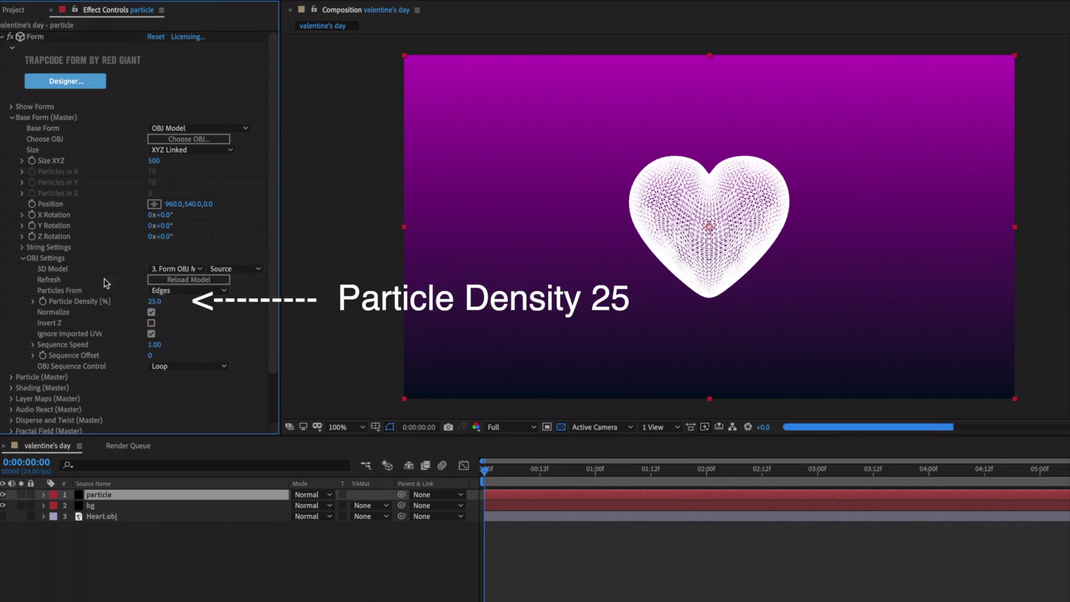
{"action": "left_click", "coordinate": [22, 258]}
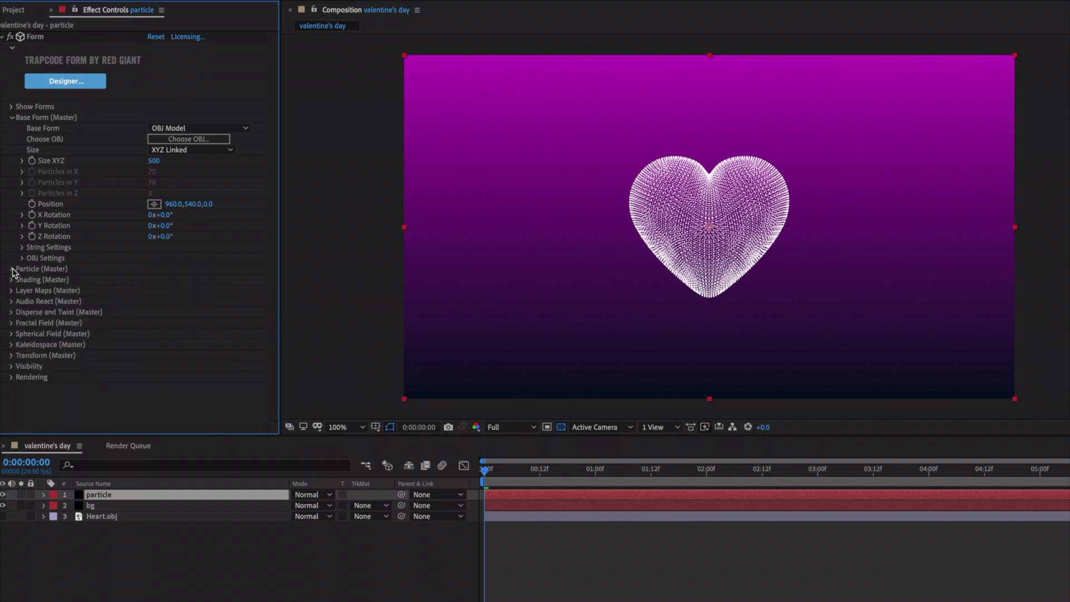
Step: Set particle opacity to 75 and particle size to 1
{"action": "left_click", "coordinate": [12, 269]}
{"action": "scroll", "coordinate": [33, 278], "scroll_direction": "down", "scroll_amount": 3}
{"action": "left_click", "coordinate": [156, 310]}
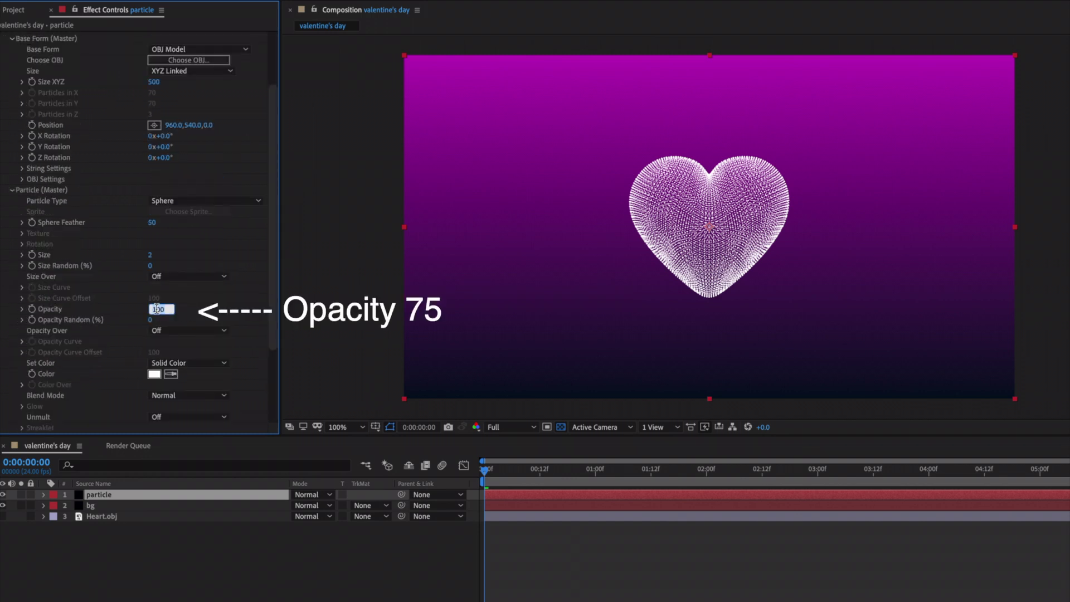
{"action": "type", "text": "75"}
{"action": "key", "text": "Return"}
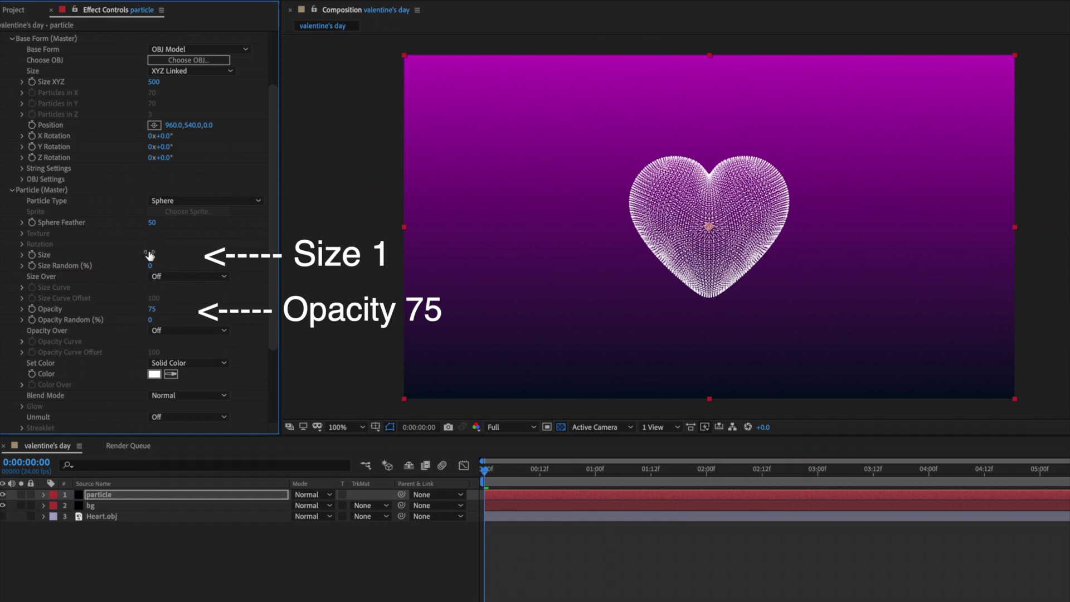
{"action": "left_click", "coordinate": [151, 255]}
{"action": "type", "text": "1"}
{"action": "key", "text": "Return"}
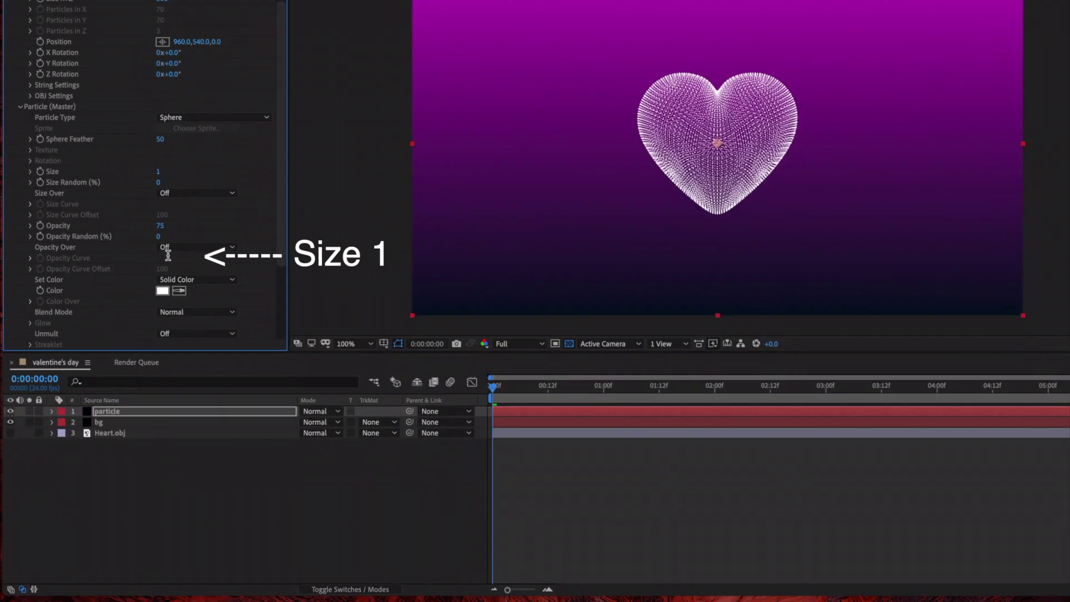
Step: Colour particles Over X using the yellow-red-pink-purple gradient preset
{"action": "scroll", "coordinate": [162, 309], "scroll_direction": "up", "scroll_amount": 2}
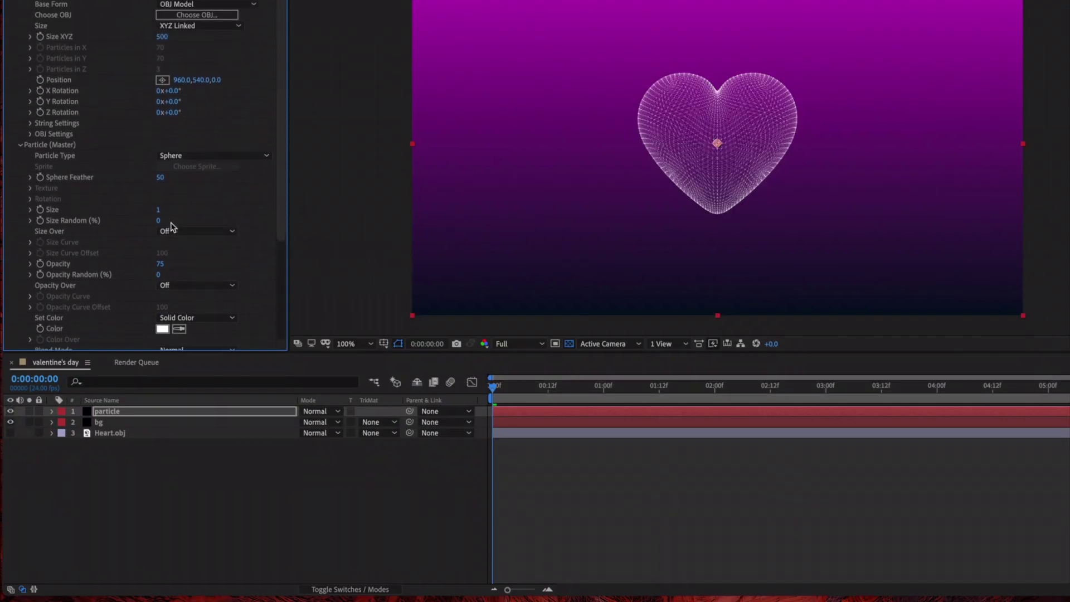
{"action": "scroll", "coordinate": [172, 225], "scroll_direction": "down", "scroll_amount": 4}
{"action": "left_click", "coordinate": [187, 222]}
{"action": "left_click", "coordinate": [187, 251]}
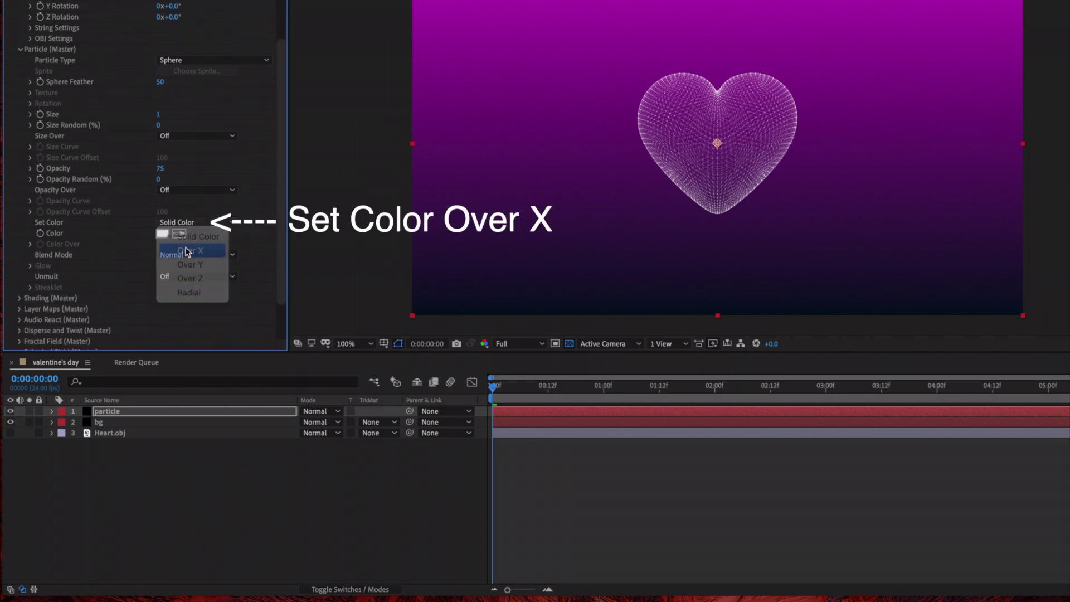
{"action": "left_click", "coordinate": [29, 244]}
{"action": "scroll", "coordinate": [211, 246], "scroll_direction": "down", "scroll_amount": 1}
{"action": "left_click", "coordinate": [213, 247]}
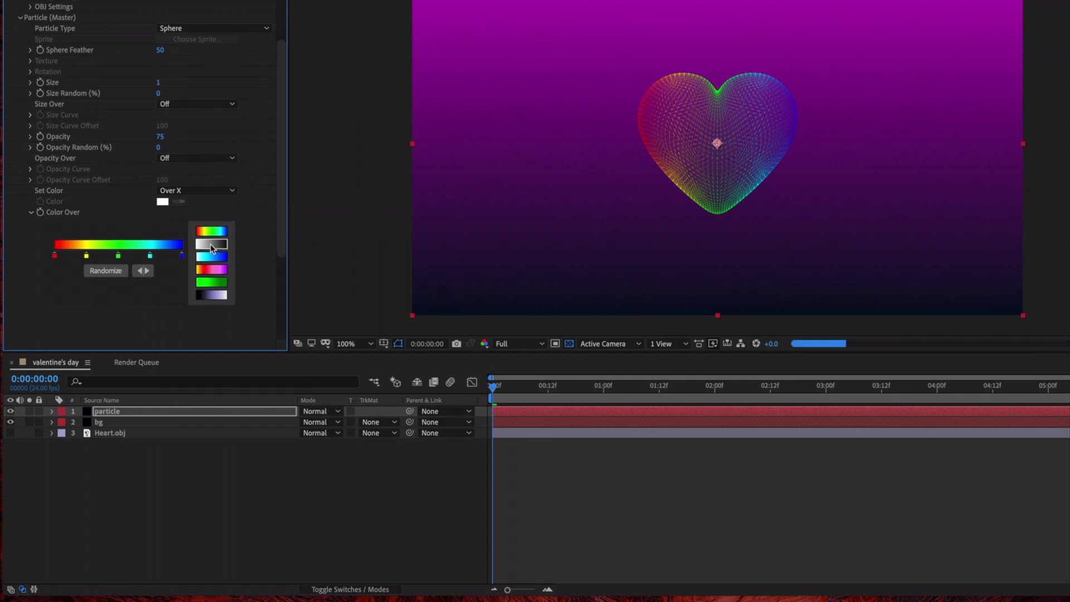
{"action": "left_click", "coordinate": [215, 273]}
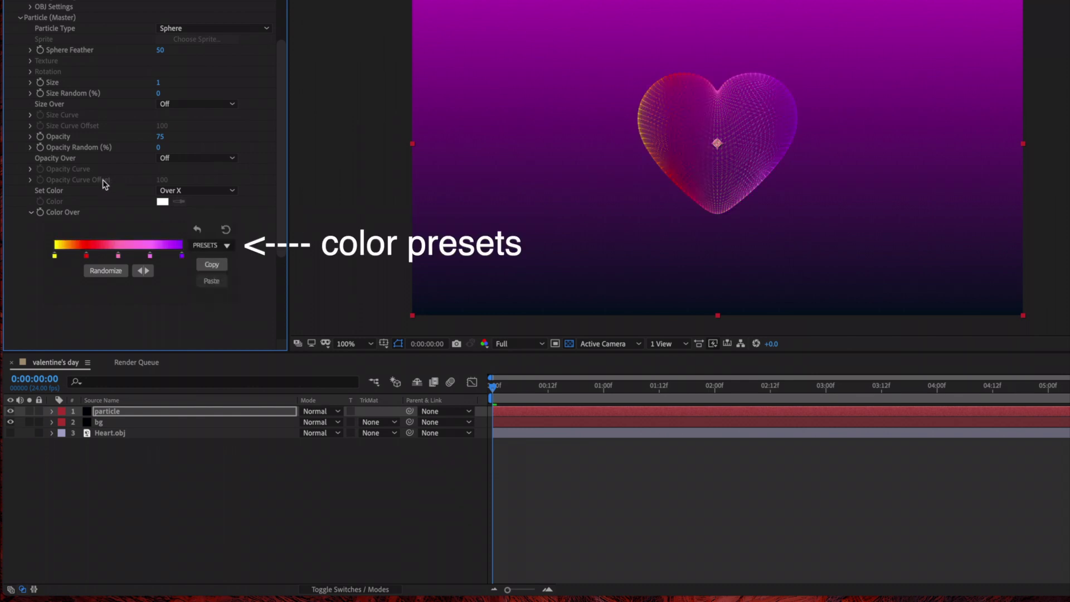
{"action": "scroll", "coordinate": [85, 106], "scroll_direction": "up", "scroll_amount": 5}
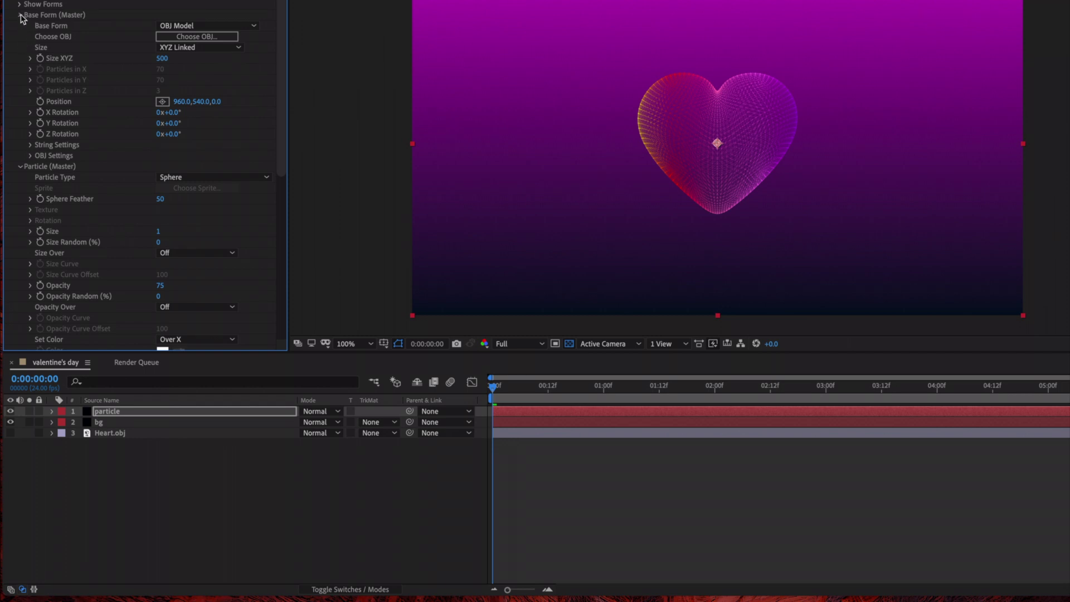
Step: Add a starting Affect Size keyframe of 0 in Form's Fractal Field
{"action": "left_click", "coordinate": [21, 15]}
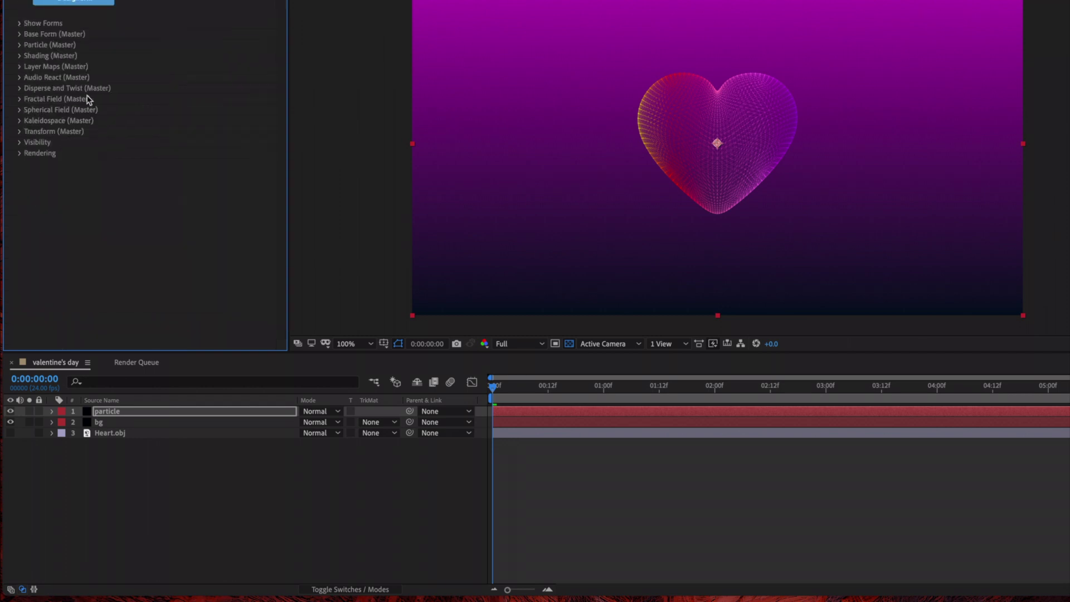
{"action": "left_click", "coordinate": [20, 99]}
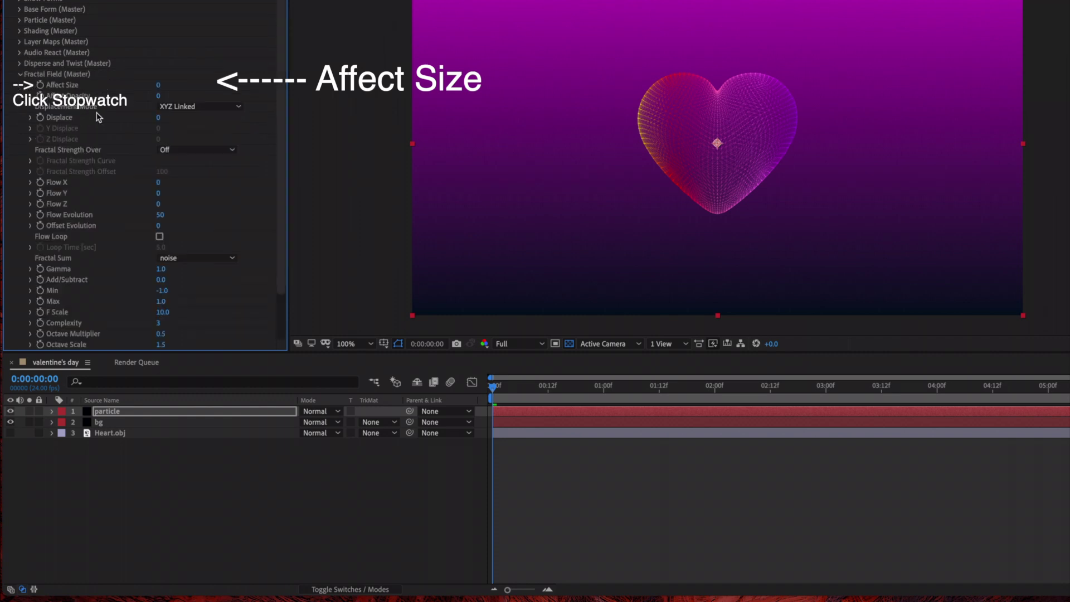
{"action": "left_click", "coordinate": [40, 85]}
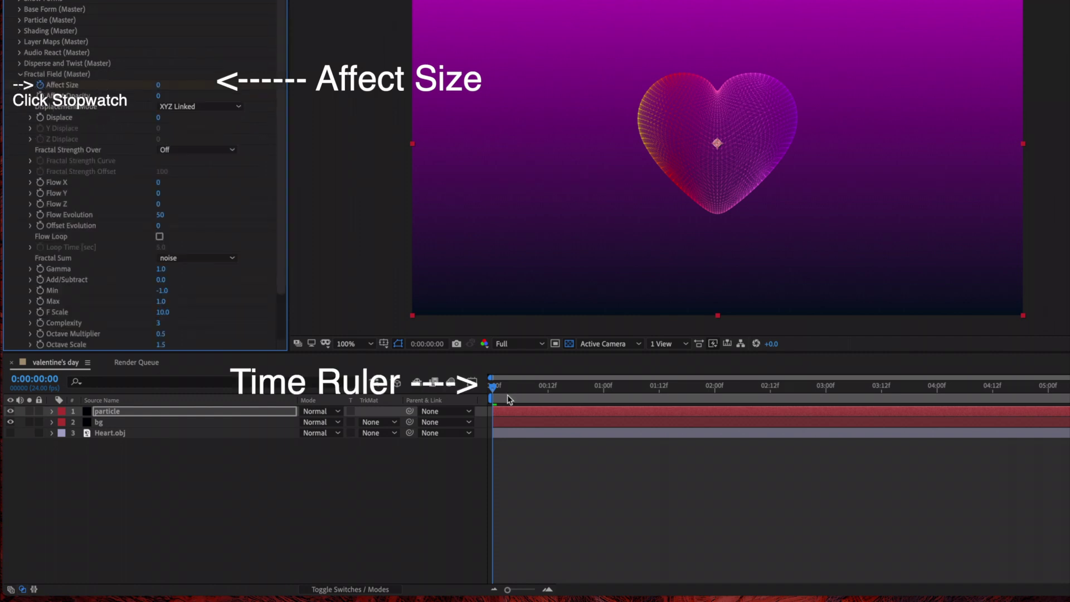
Step: Set Affect Size to 10 at the end of the timeline, 0:00:06:23
{"action": "left_click", "coordinate": [494, 393]}
{"action": "key", "text": "space"}
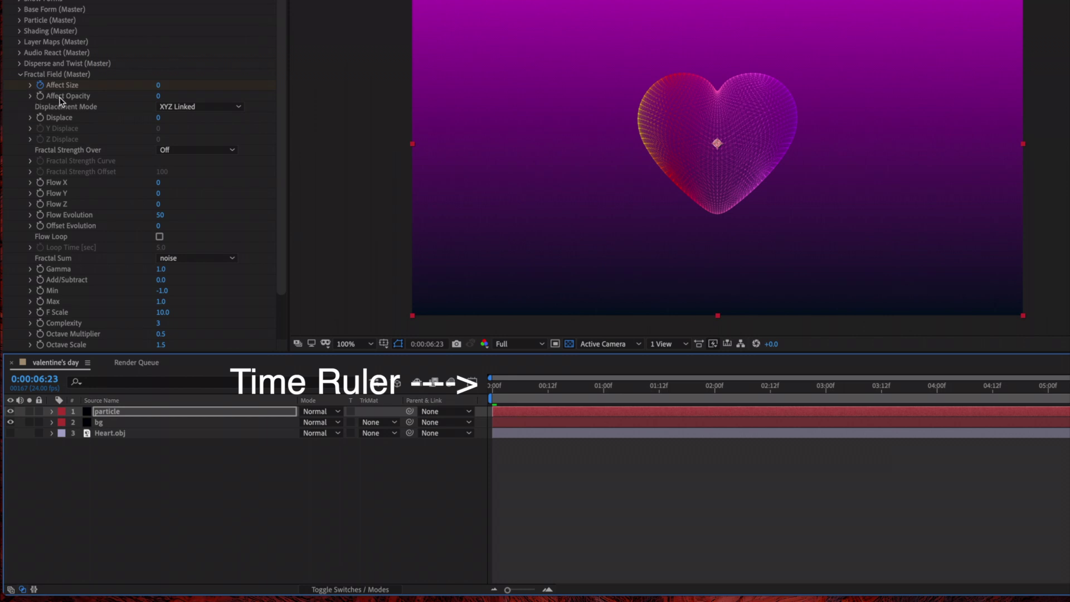
{"action": "left_click", "coordinate": [159, 86]}
{"action": "type", "text": "1"}
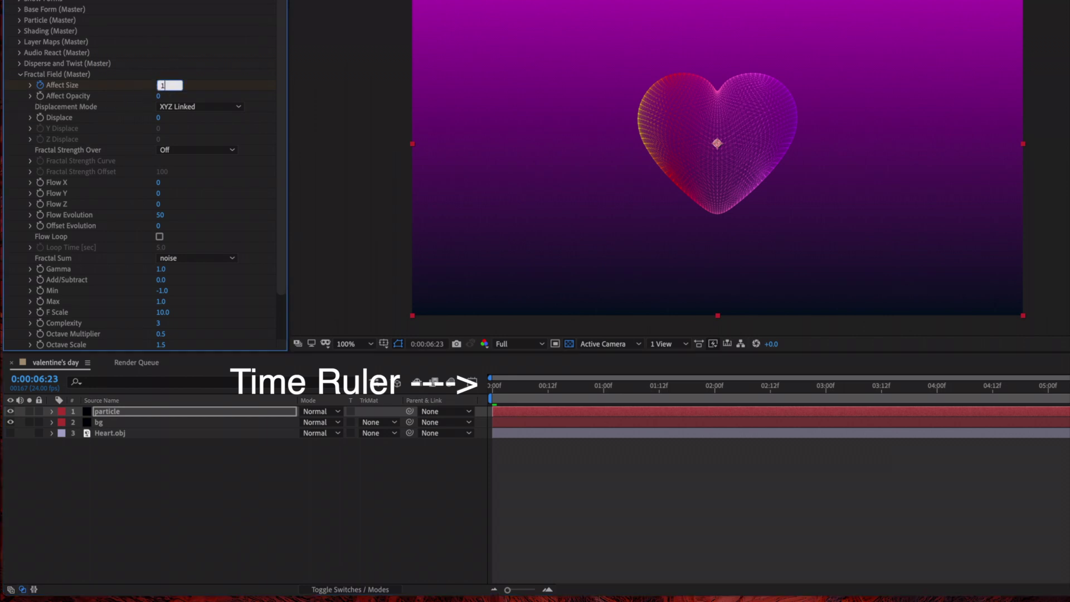
{"action": "type", "text": "0"}
{"action": "key", "text": "Return"}
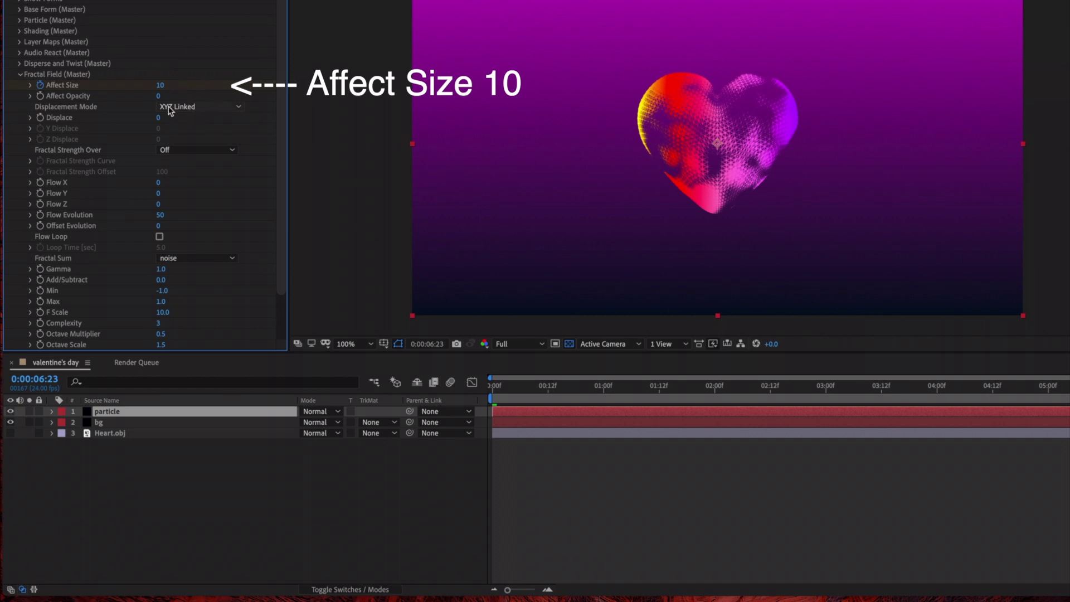
Step: Scrub through the timeline to preview the rippling particle heart
{"action": "left_click", "coordinate": [20, 75]}
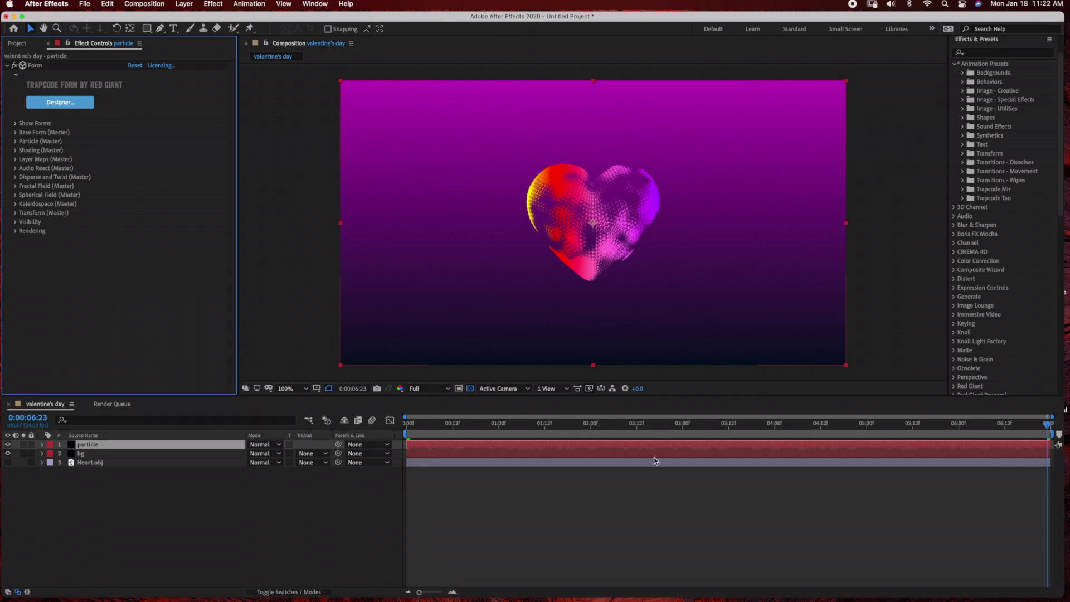
{"action": "left_click_drag", "start_coordinate": [1040, 426], "coordinate": [748, 425]}
{"action": "left_click", "coordinate": [558, 424]}
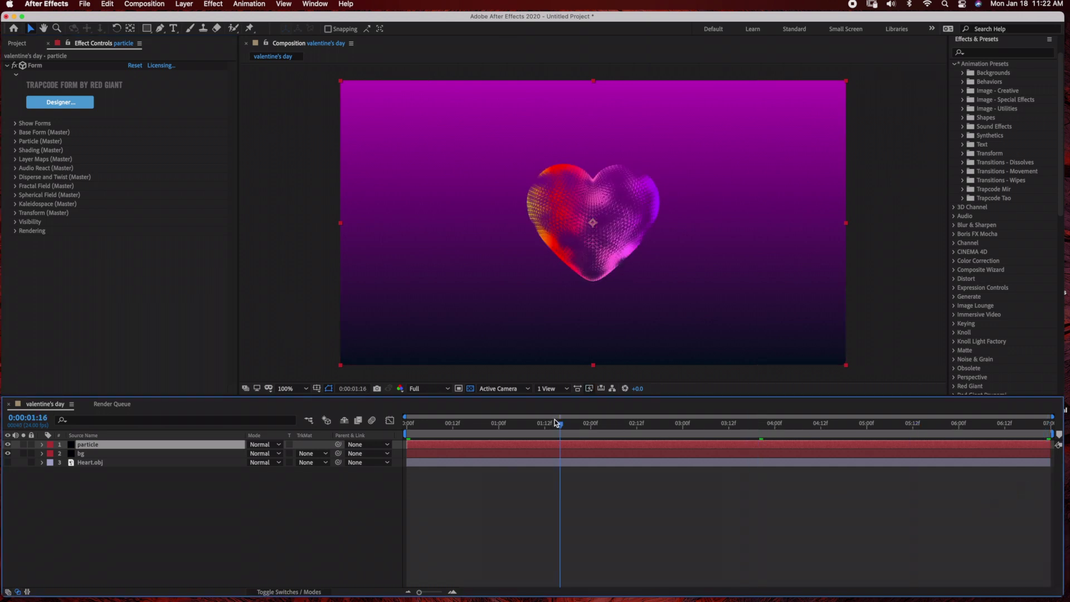
{"action": "left_click_drag", "start_coordinate": [473, 426], "coordinate": [914, 427]}
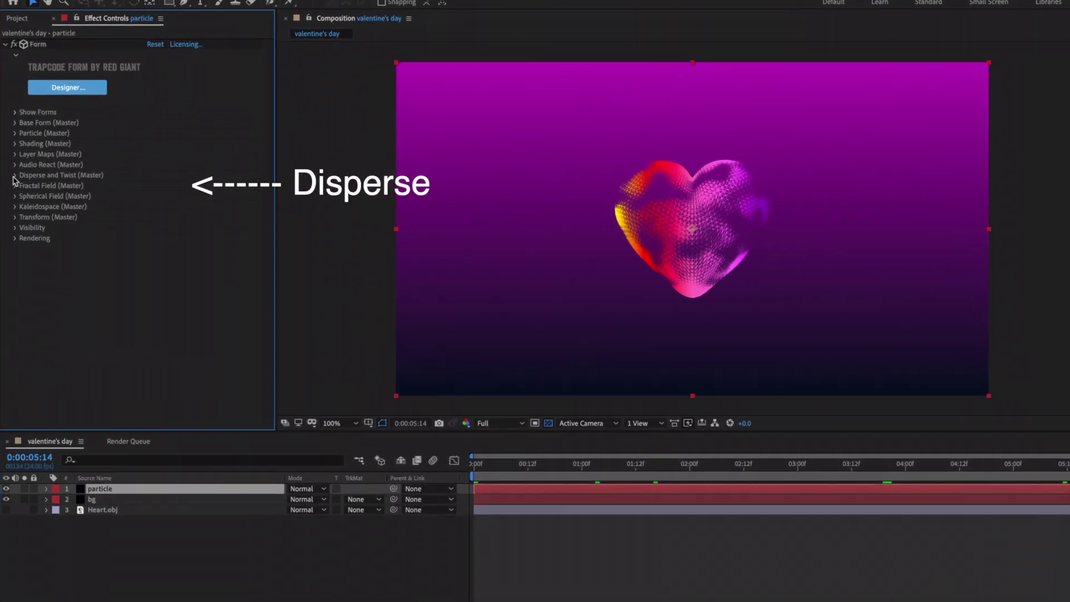
{"action": "left_click", "coordinate": [15, 176]}
Step: Keyframe Disperse at 0:00:05:14 and raise it to 3000 at 0:00:06:23
{"action": "left_click", "coordinate": [35, 186]}
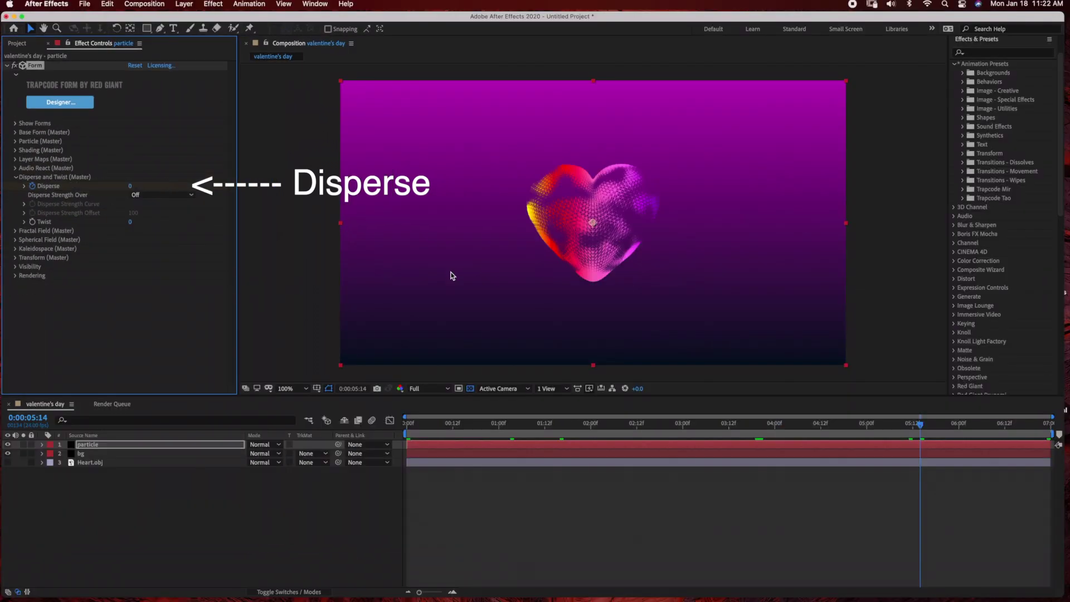
{"action": "left_click_drag", "start_coordinate": [921, 425], "coordinate": [1048, 424]}
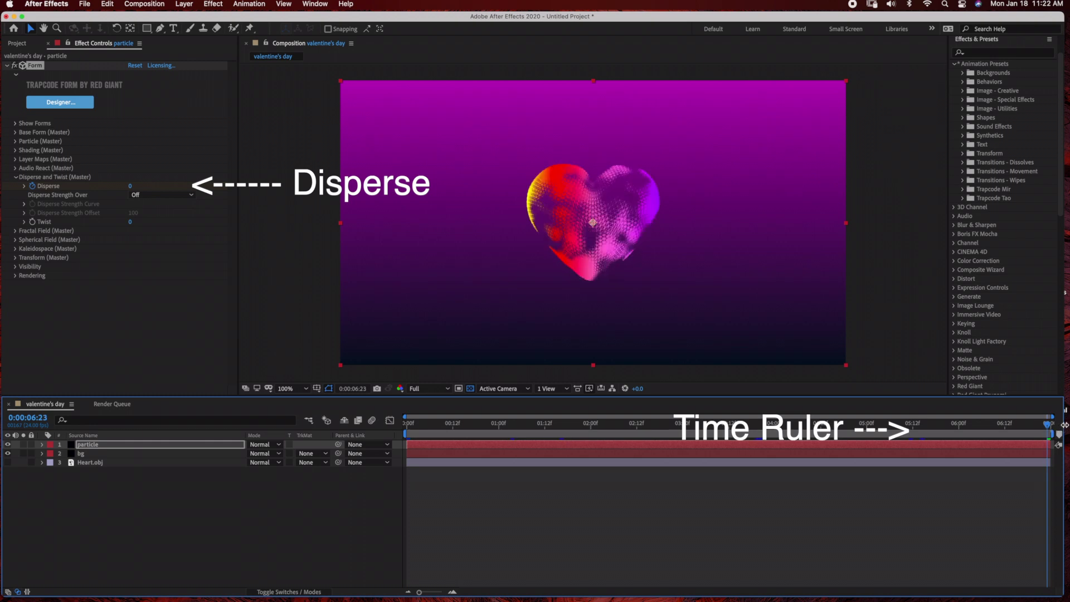
{"action": "left_click", "coordinate": [129, 186]}
{"action": "left_click", "coordinate": [130, 187]}
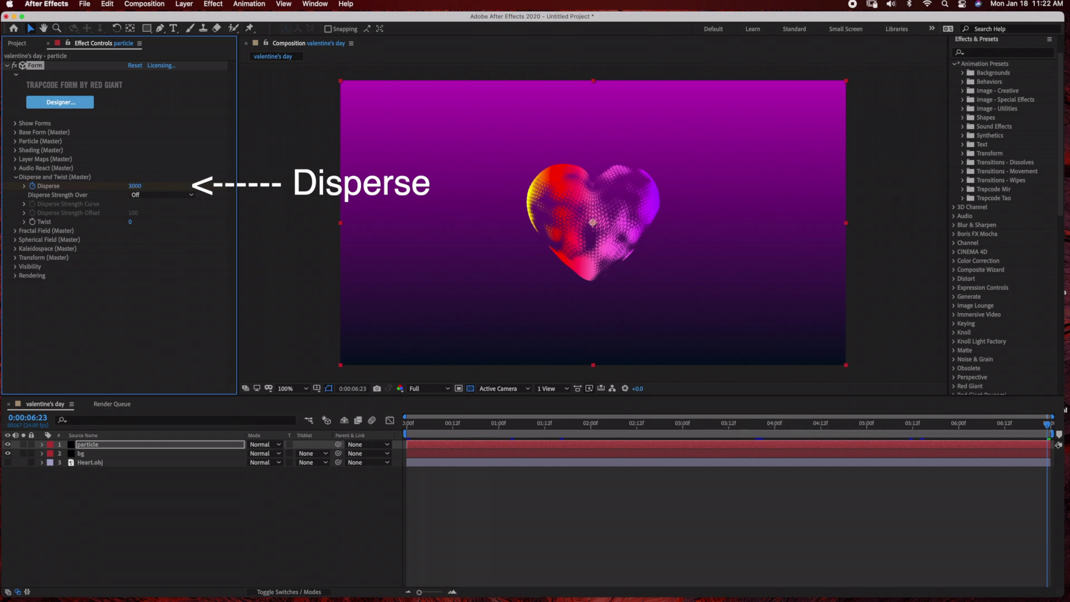
{"action": "key", "text": "Return"}
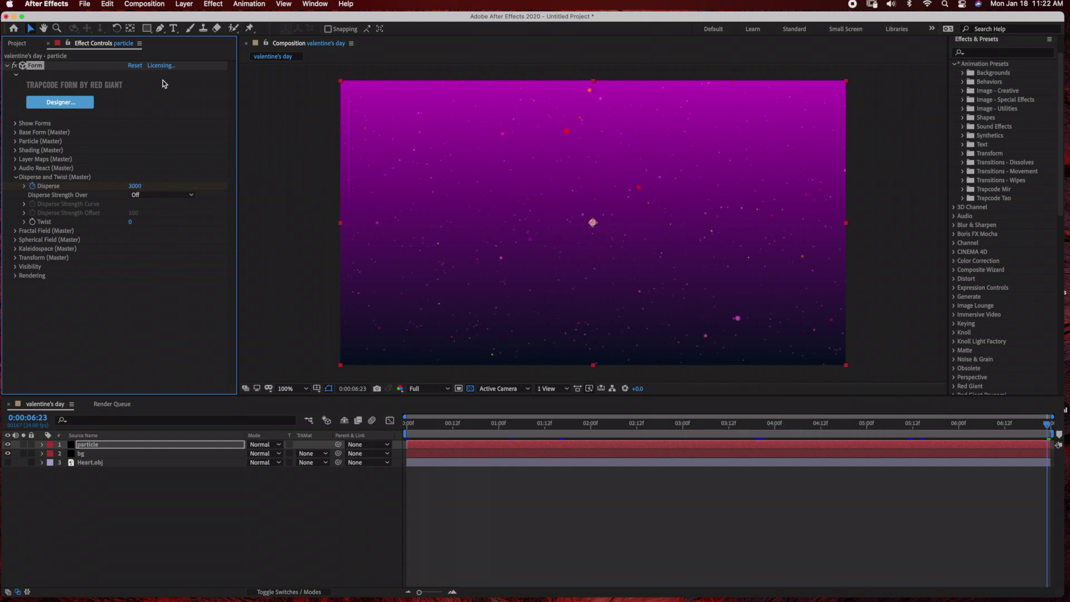
{"action": "left_click", "coordinate": [173, 28]}
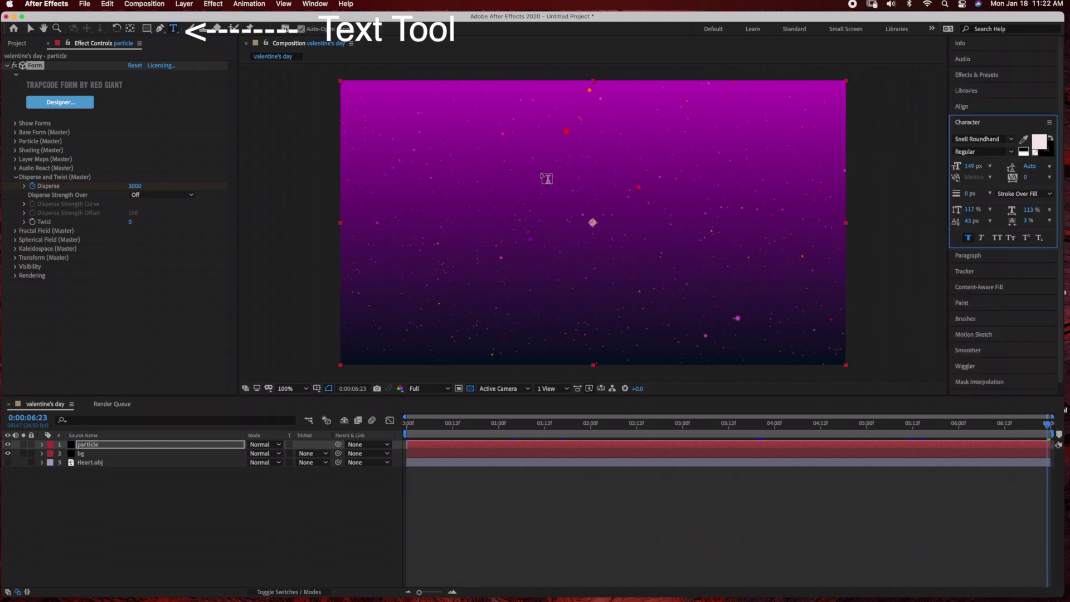
Step: Add a text layer reading 'Happy Valentine's Day' near the top of the frame
{"action": "left_click", "coordinate": [488, 148]}
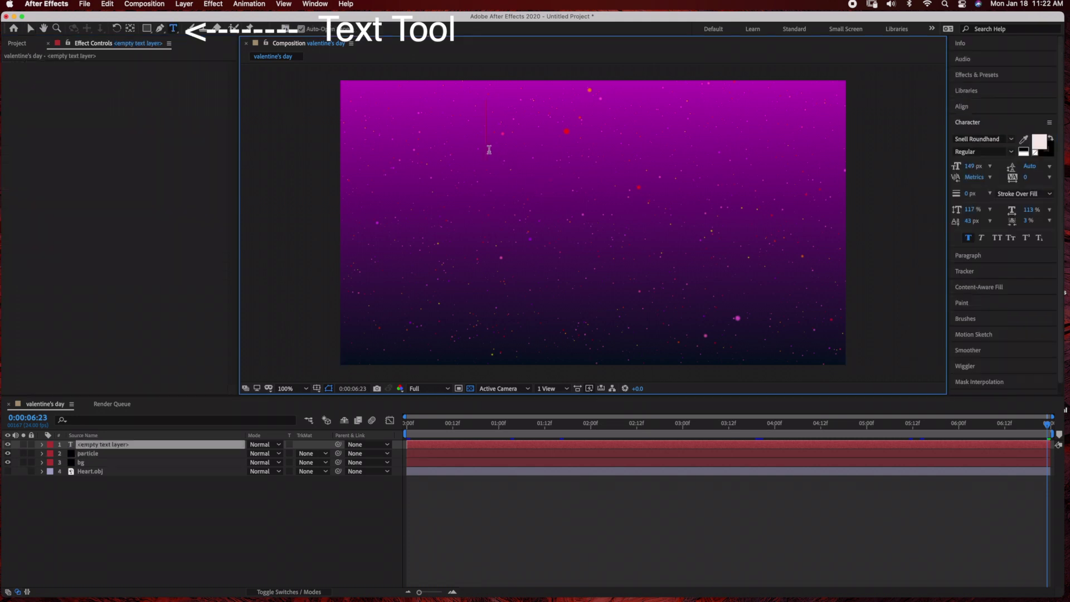
{"action": "type", "text": "Ha"}
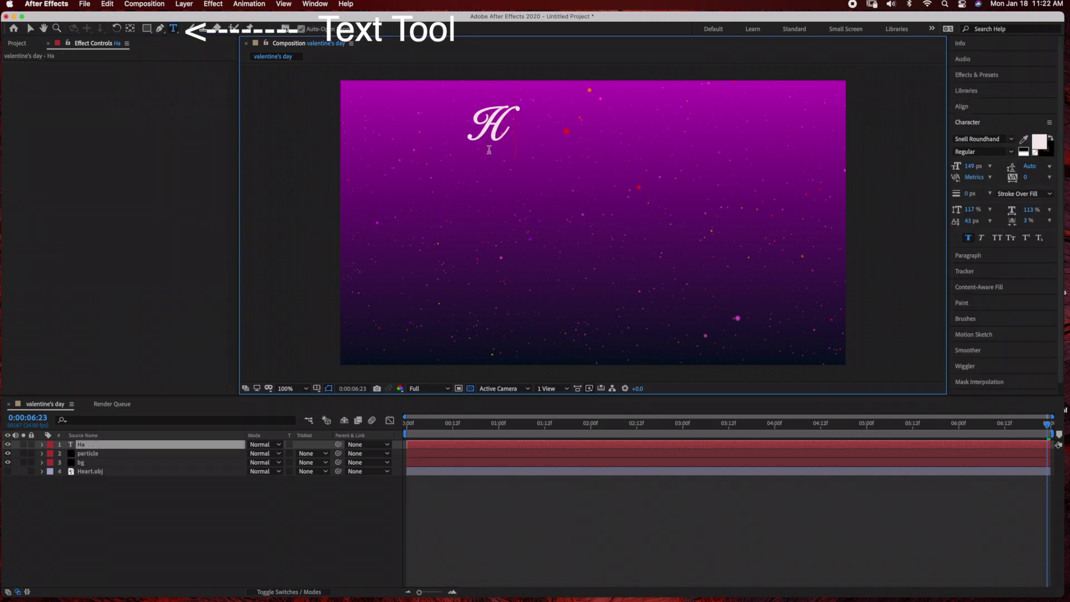
{"action": "type", "text": "ppy"}
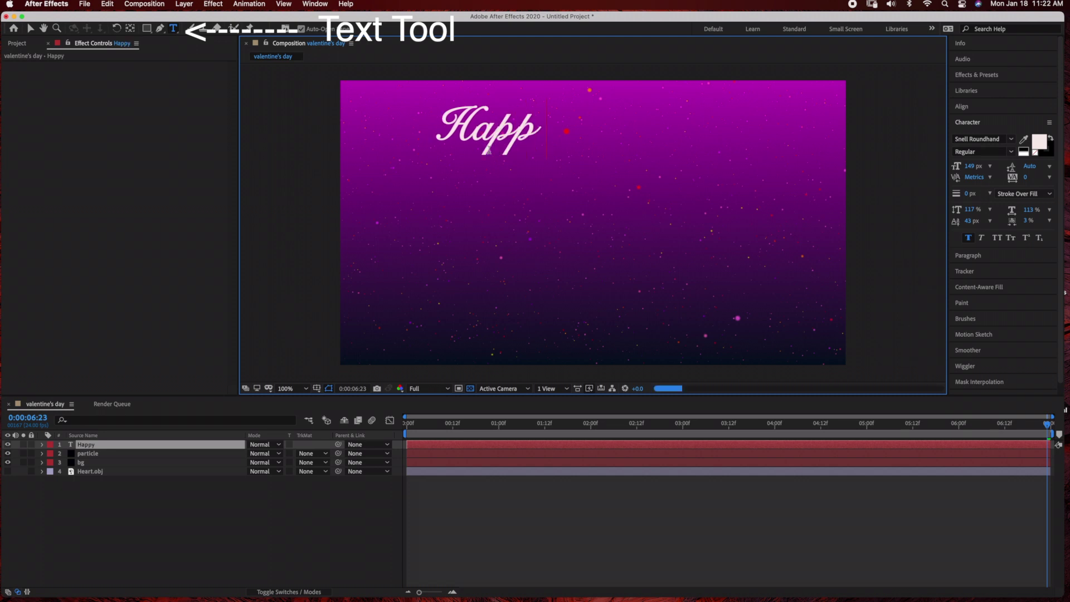
{"action": "type", "text": " V"}
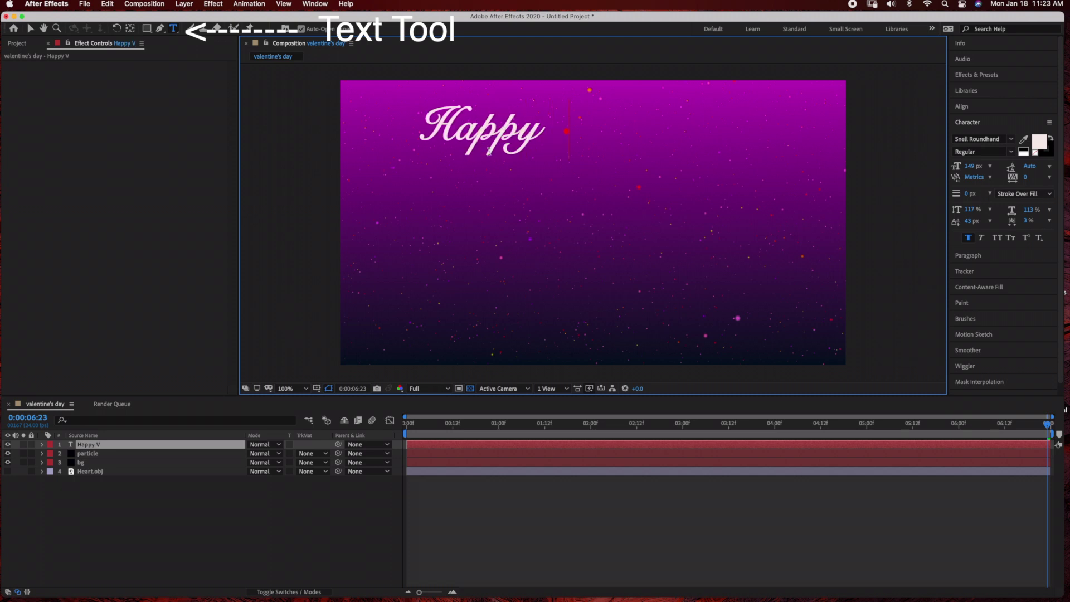
{"action": "type", "text": "alentine's"}
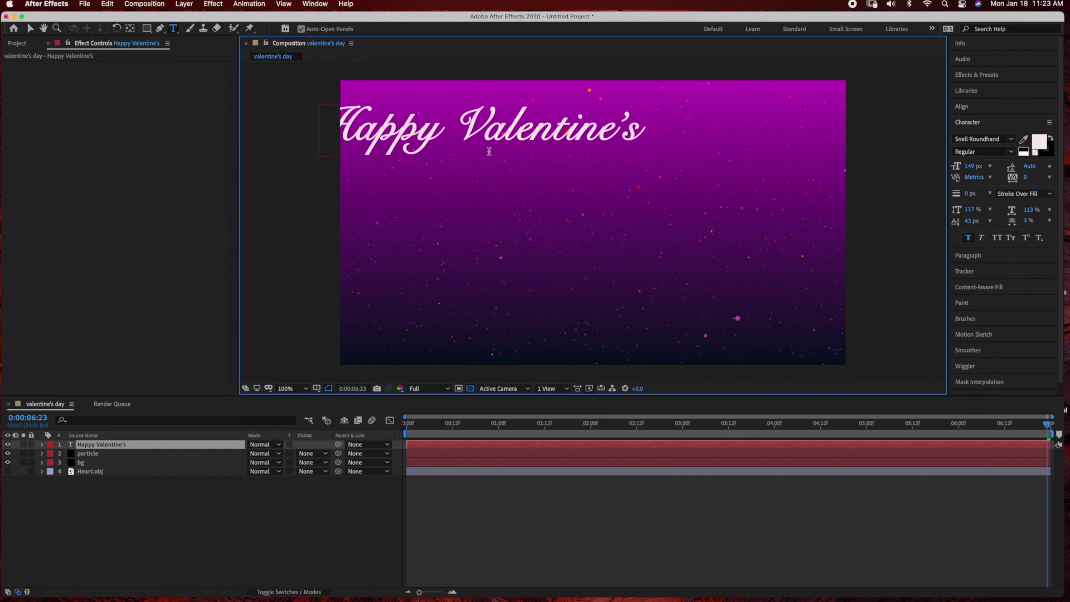
{"action": "type", "text": "Day"}
{"action": "key", "text": "Escape"}
{"action": "key", "text": "v"}
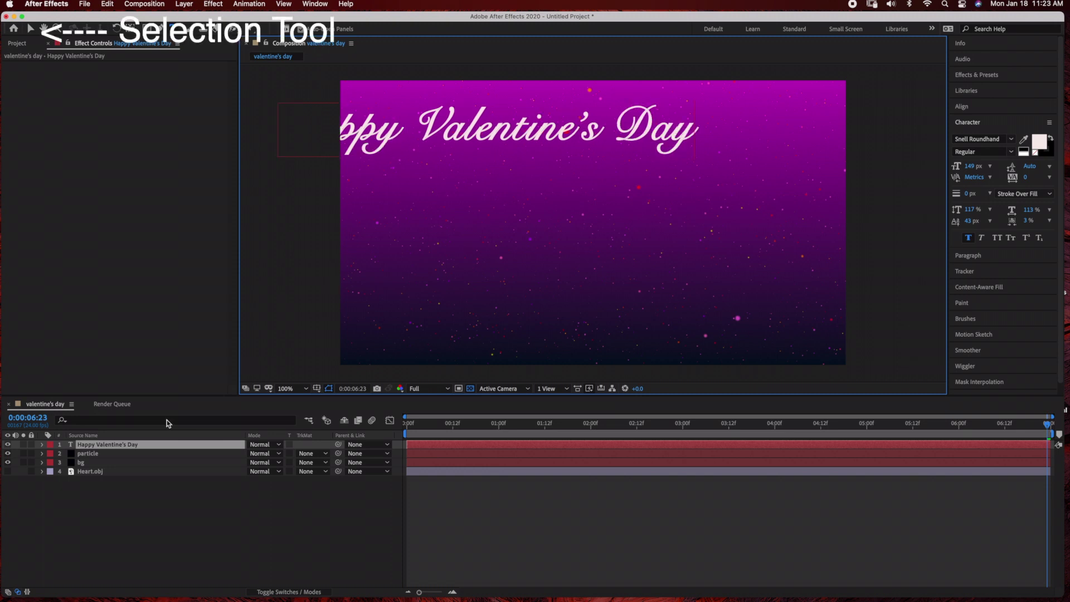
{"action": "left_click", "coordinate": [31, 28]}
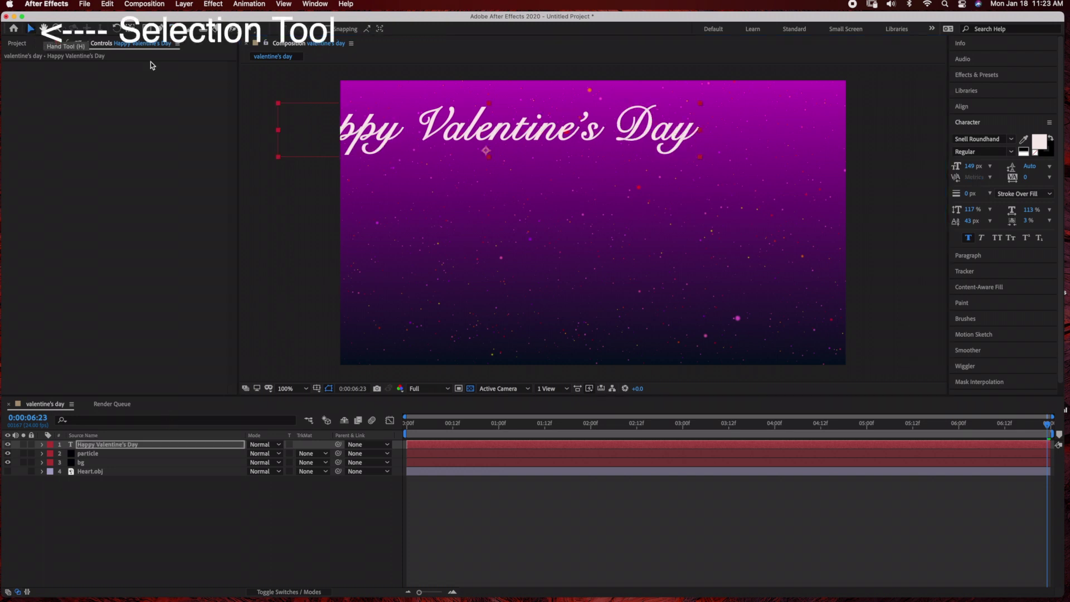
Step: Set the title to 128 px and fill it pale pink ECB1F0
{"action": "left_click_drag", "start_coordinate": [975, 172], "coordinate": [724, 150]}
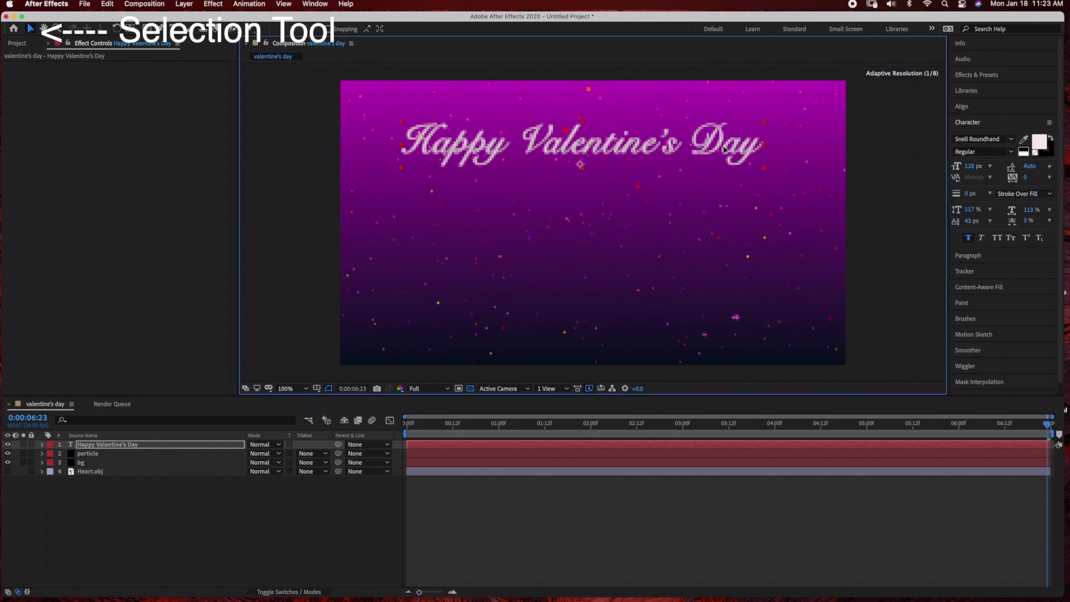
{"action": "left_click", "coordinate": [1042, 143]}
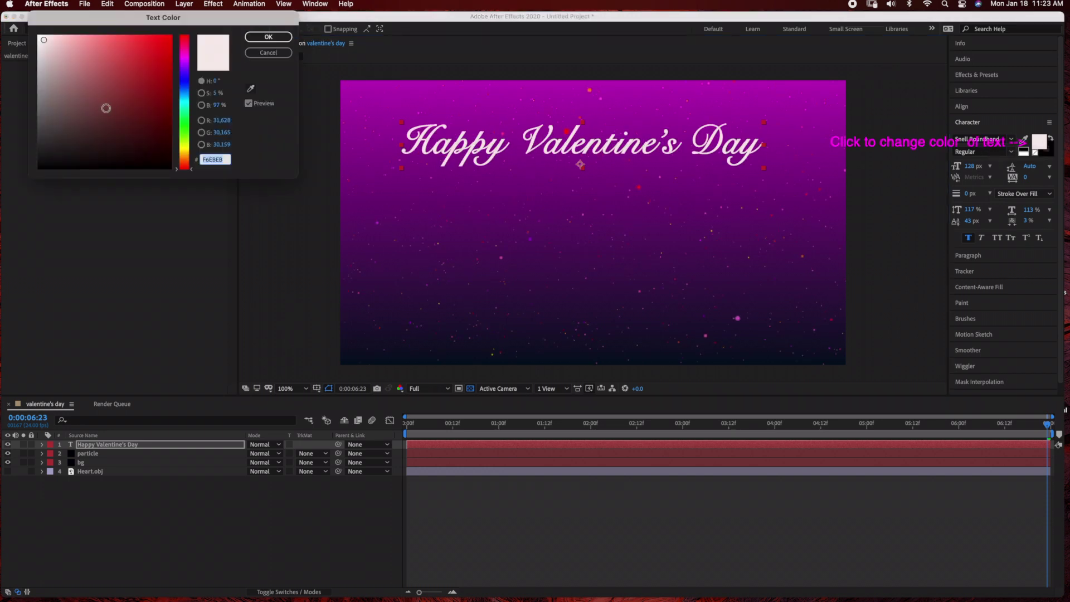
{"action": "left_click", "coordinate": [185, 59]}
{"action": "left_click", "coordinate": [92, 44]}
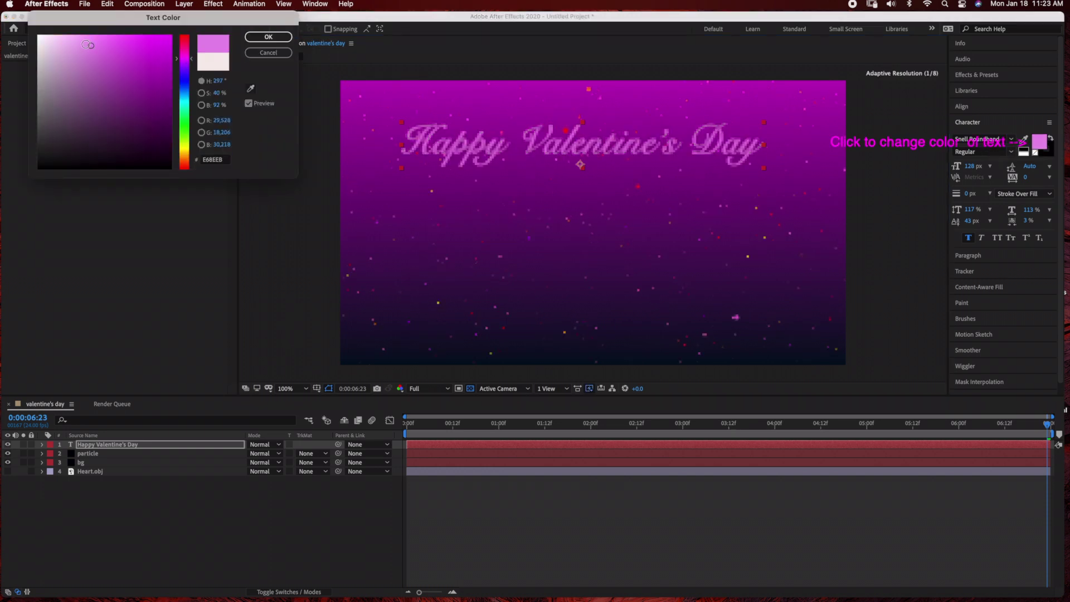
{"action": "left_click_drag", "start_coordinate": [91, 45], "coordinate": [72, 43]}
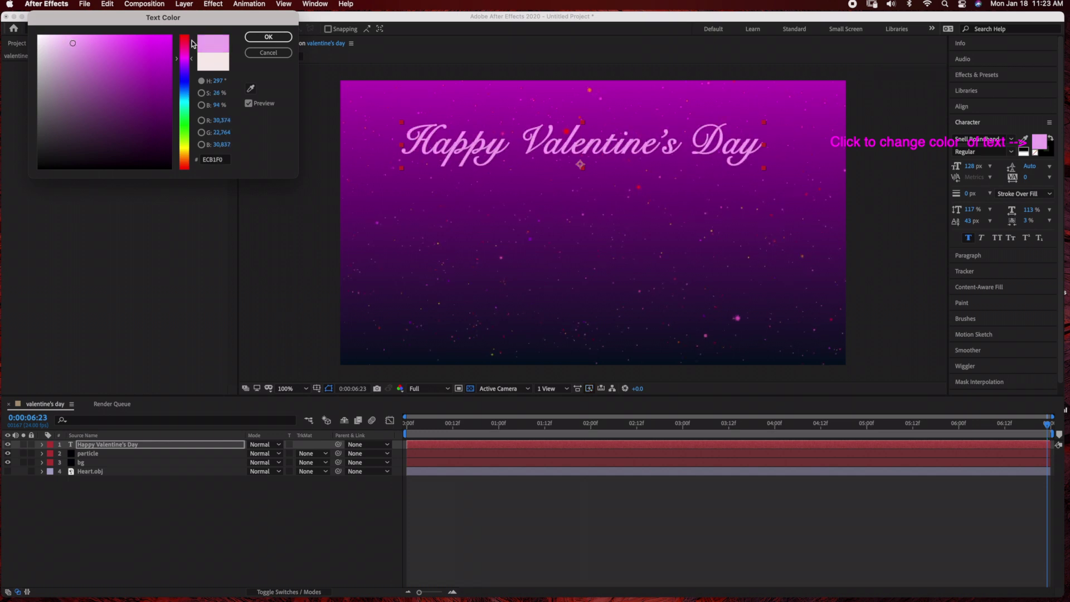
{"action": "left_click", "coordinate": [265, 42]}
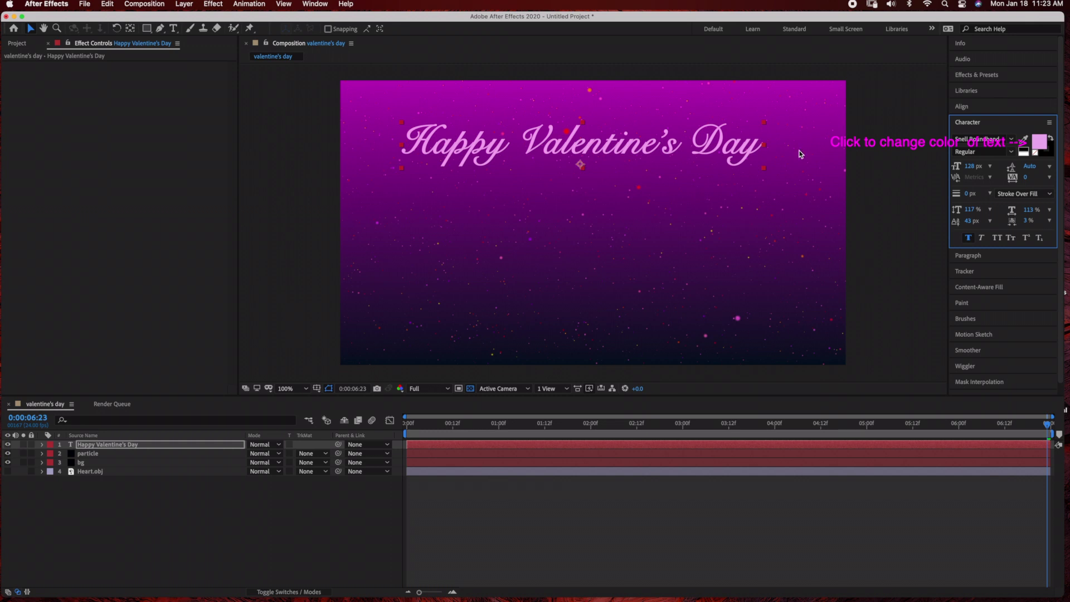
Step: Stretch the title slightly taller and nudge it up above the heart
{"action": "mouse_move", "coordinate": [764, 167]}
{"action": "left_mouse_down"}
{"action": "mouse_move", "coordinate": [772, 173]}
{"action": "mouse_move", "coordinate": [754, 149]}
{"action": "mouse_move", "coordinate": [763, 156]}
{"action": "left_mouse_up"}
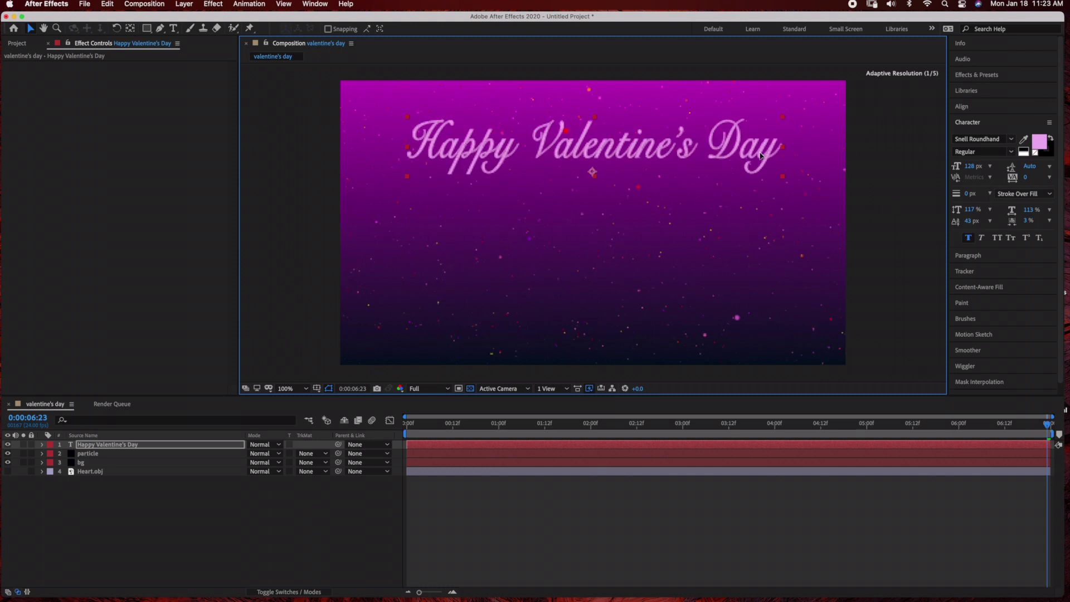
{"action": "left_click", "coordinate": [873, 428]}
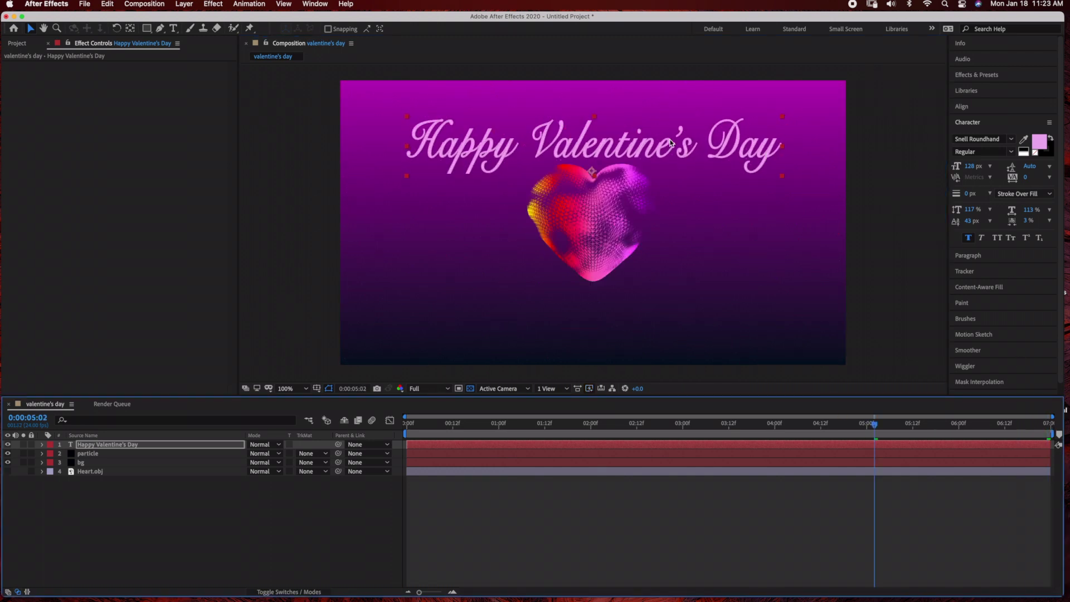
{"action": "left_click_drag", "start_coordinate": [671, 142], "coordinate": [664, 135]}
Step: Lower the particle heart to Form position 960, 700, 0 and drag the title text down above it
{"action": "left_click", "coordinate": [125, 452]}
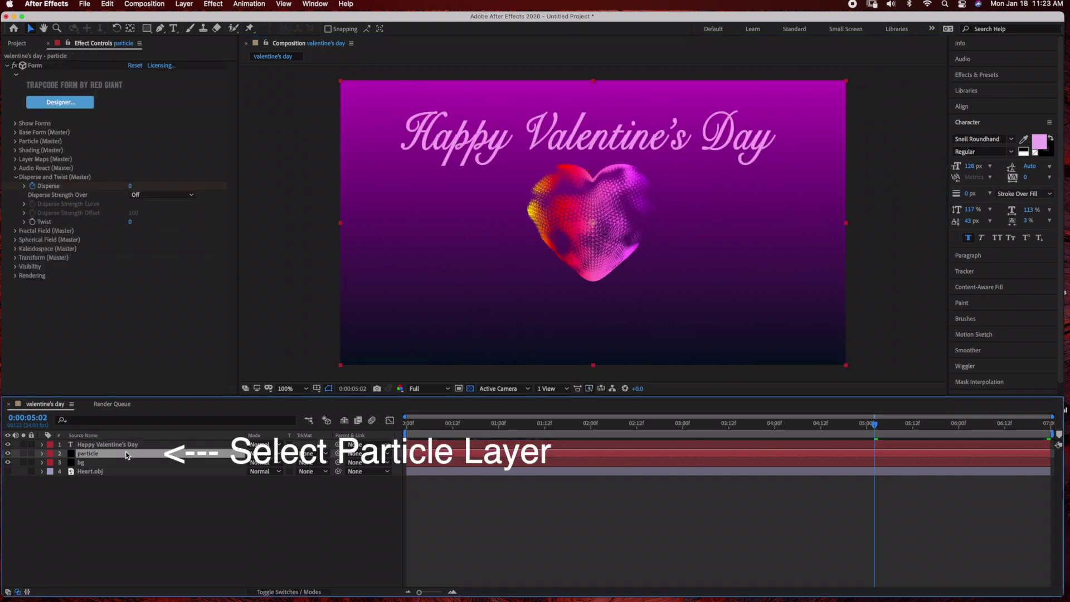
{"action": "left_click", "coordinate": [18, 177]}
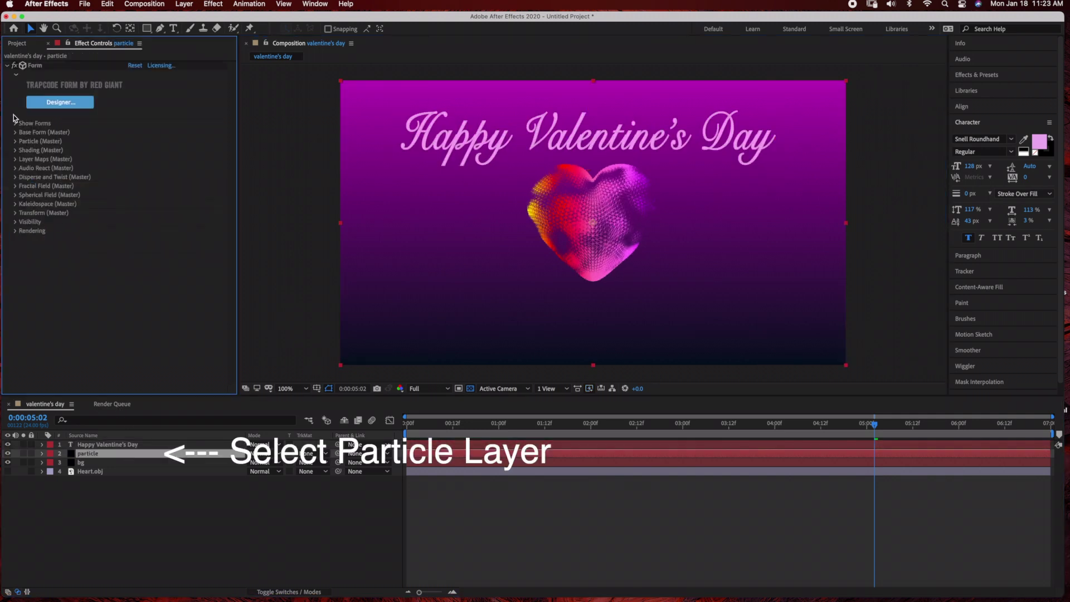
{"action": "left_click", "coordinate": [20, 133]}
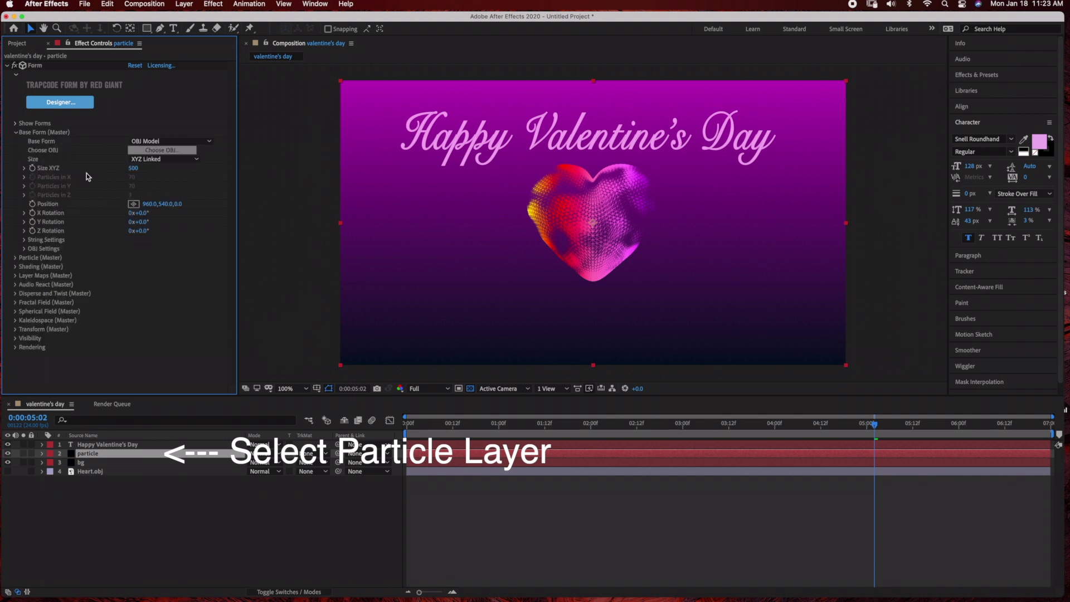
{"action": "left_click", "coordinate": [176, 204]}
{"action": "left_click_drag", "start_coordinate": [176, 205], "coordinate": [249, 212]}
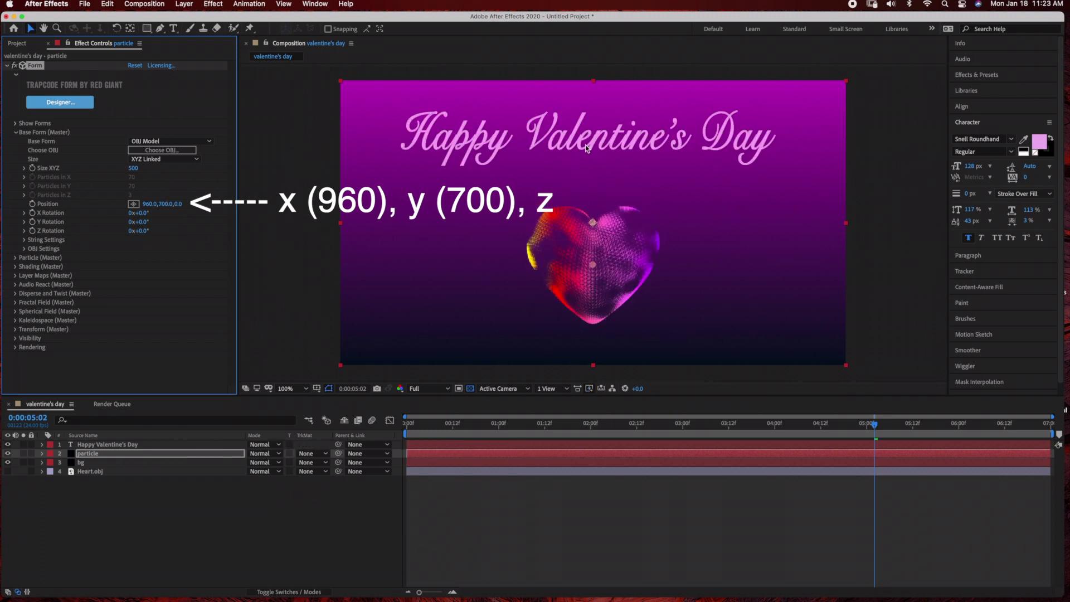
{"action": "mouse_move", "coordinate": [594, 146]}
{"action": "left_mouse_down"}
{"action": "mouse_move", "coordinate": [594, 159]}
{"action": "mouse_move", "coordinate": [594, 148]}
{"action": "left_mouse_up"}
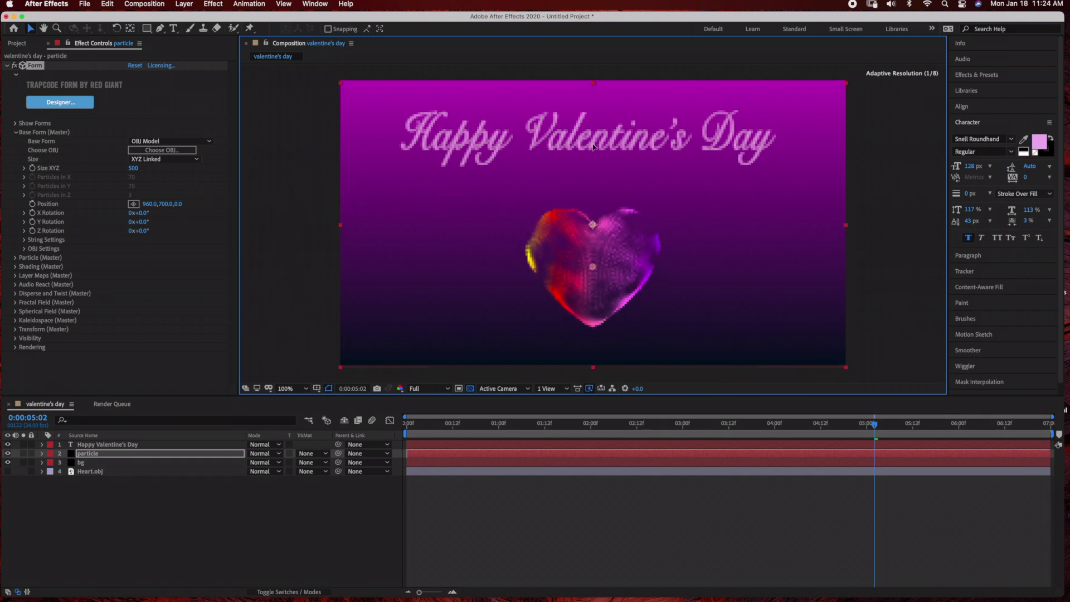
{"action": "left_click", "coordinate": [140, 444]}
{"action": "left_click_drag", "start_coordinate": [662, 136], "coordinate": [662, 156]}
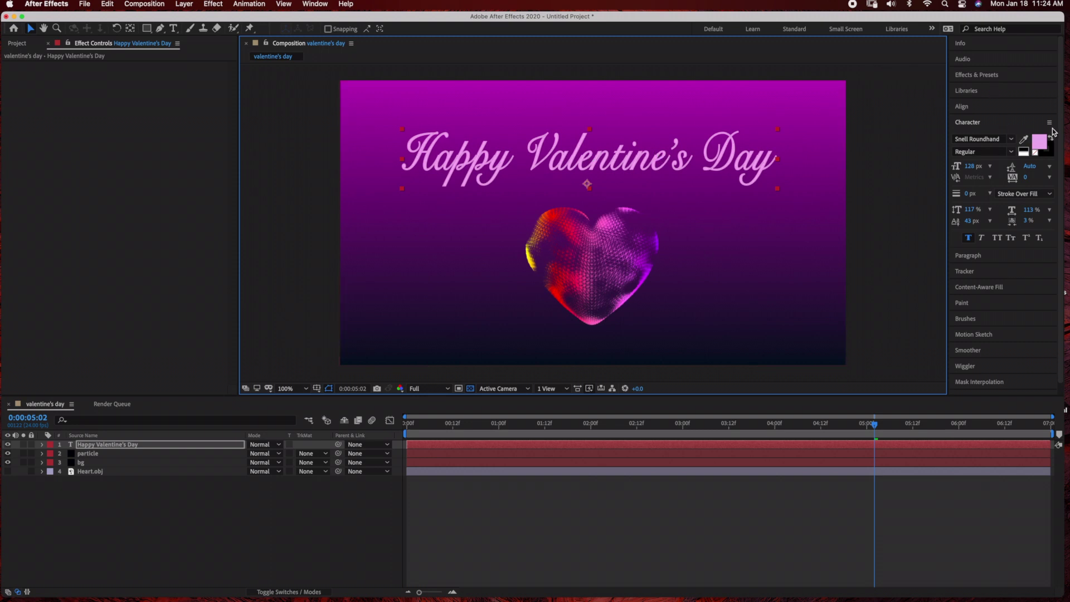
Step: Apply the Animate In > Slow Fade On text preset to the Happy Valentine's Day layer
{"action": "left_click", "coordinate": [1029, 78]}
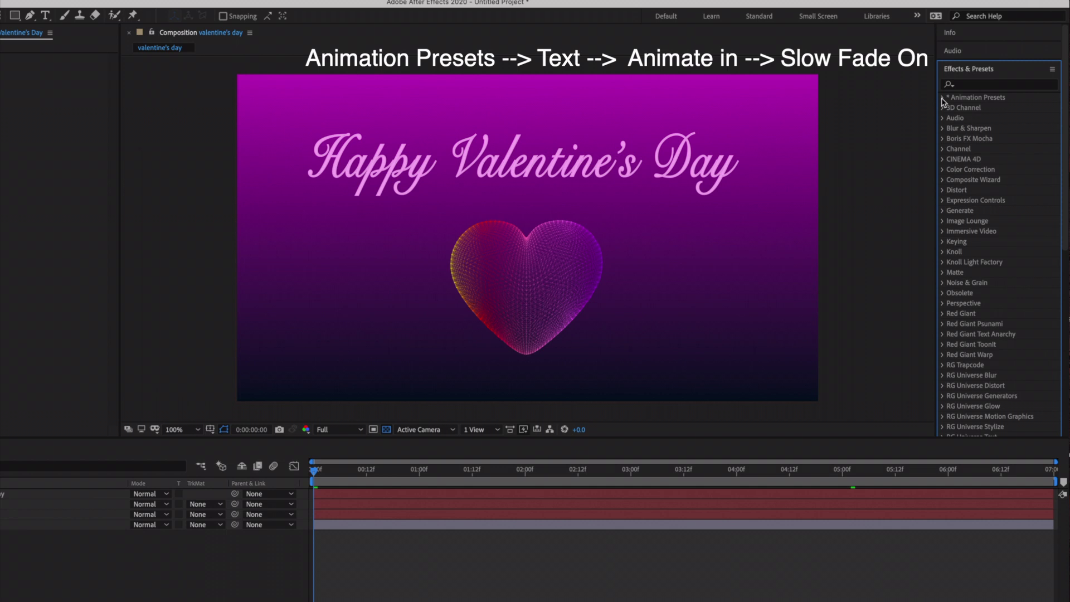
{"action": "left_click", "coordinate": [955, 101]}
{"action": "left_click", "coordinate": [964, 181]}
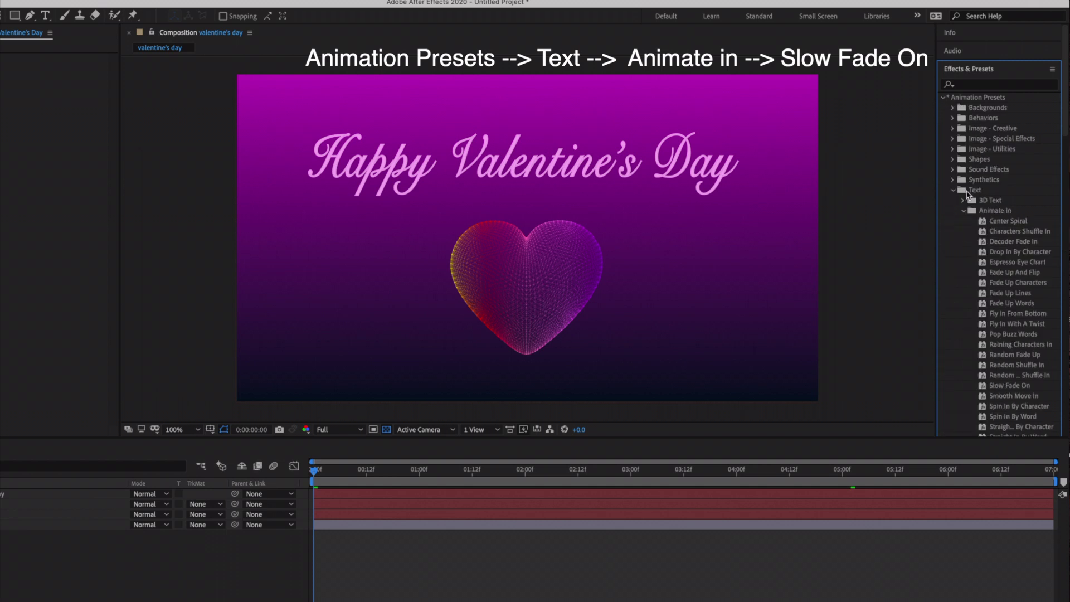
{"action": "left_click", "coordinate": [956, 196]}
{"action": "left_click", "coordinate": [956, 196]}
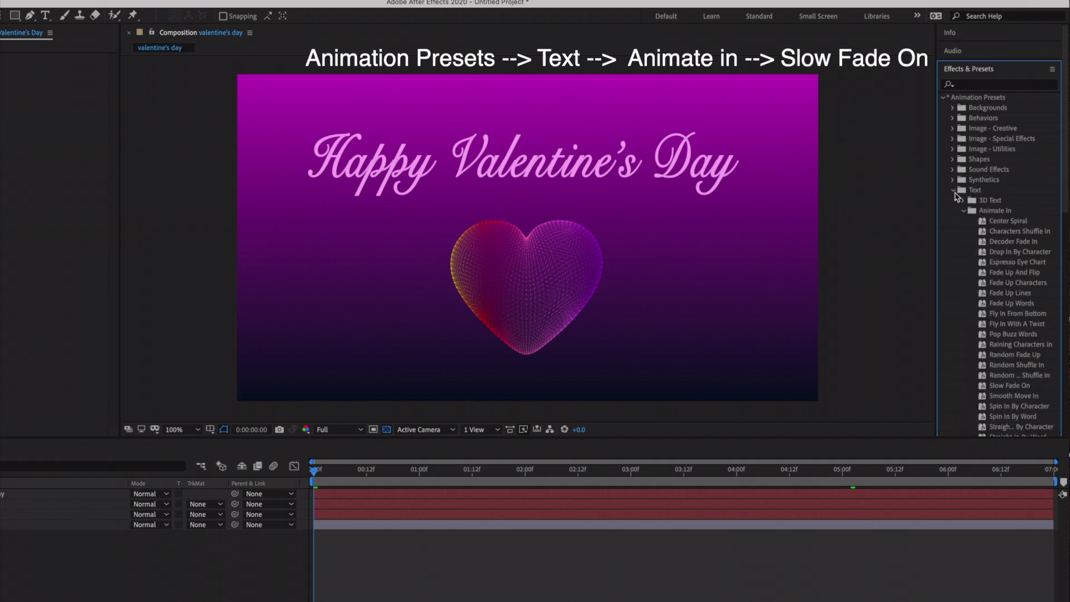
{"action": "scroll", "coordinate": [970, 202], "scroll_direction": "down", "scroll_amount": 6}
{"action": "scroll", "coordinate": [970, 202], "scroll_direction": "up", "scroll_amount": 5}
{"action": "scroll", "coordinate": [972, 202], "scroll_direction": "down", "scroll_amount": 1}
{"action": "left_click", "coordinate": [963, 169]}
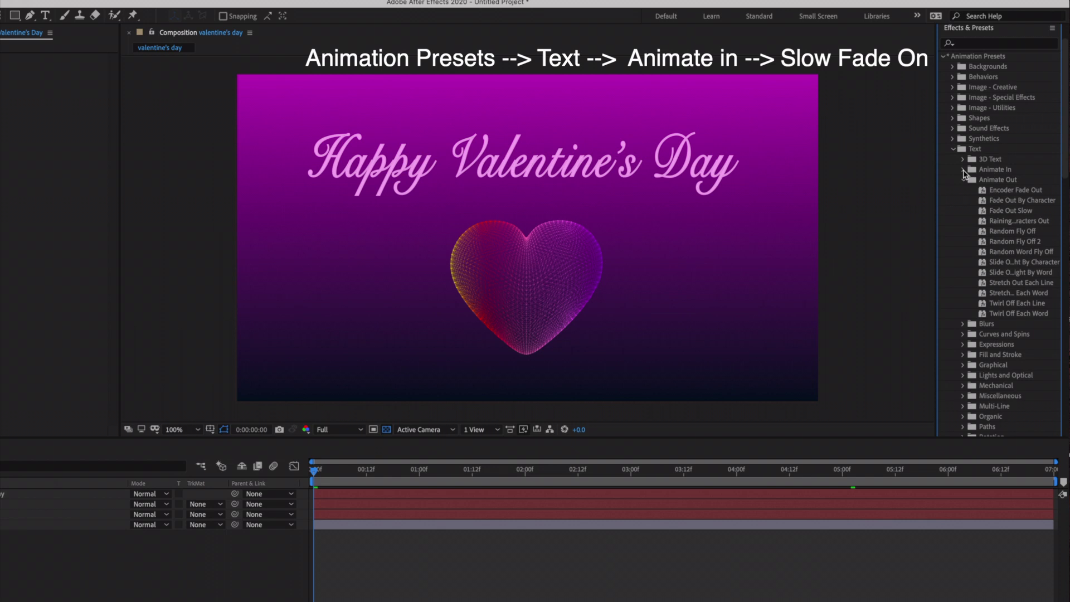
{"action": "left_click", "coordinate": [963, 170]}
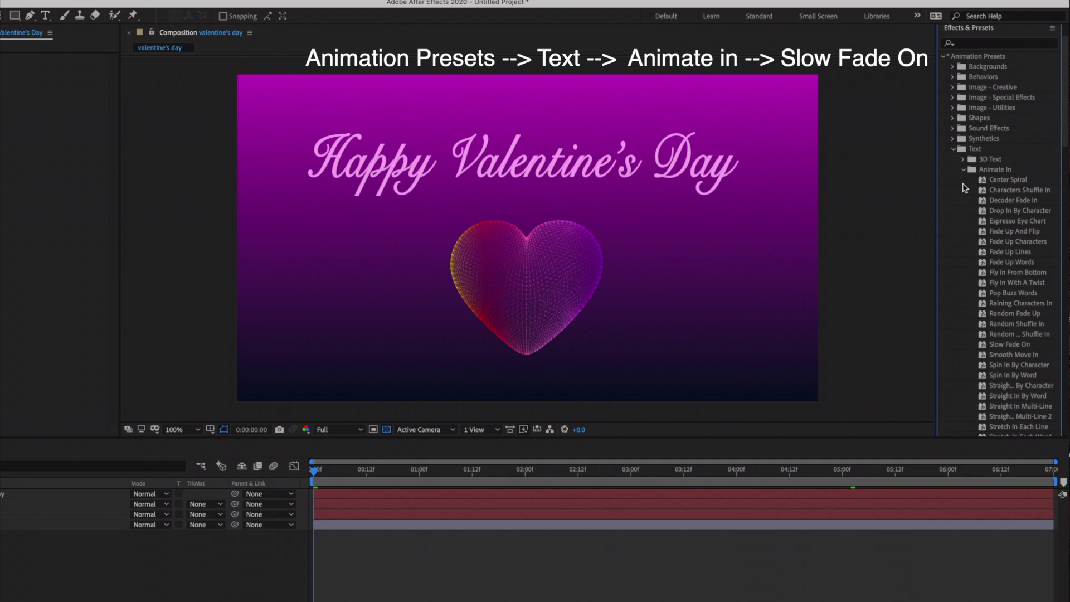
{"action": "scroll", "coordinate": [965, 188], "scroll_direction": "down", "scroll_amount": 3}
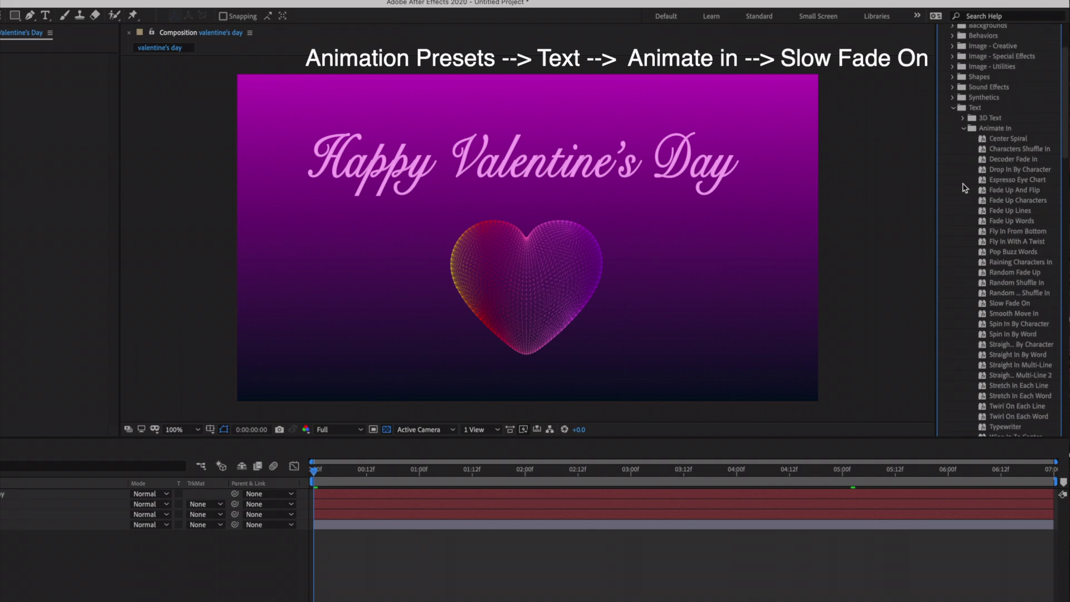
{"action": "left_click", "coordinate": [1016, 304]}
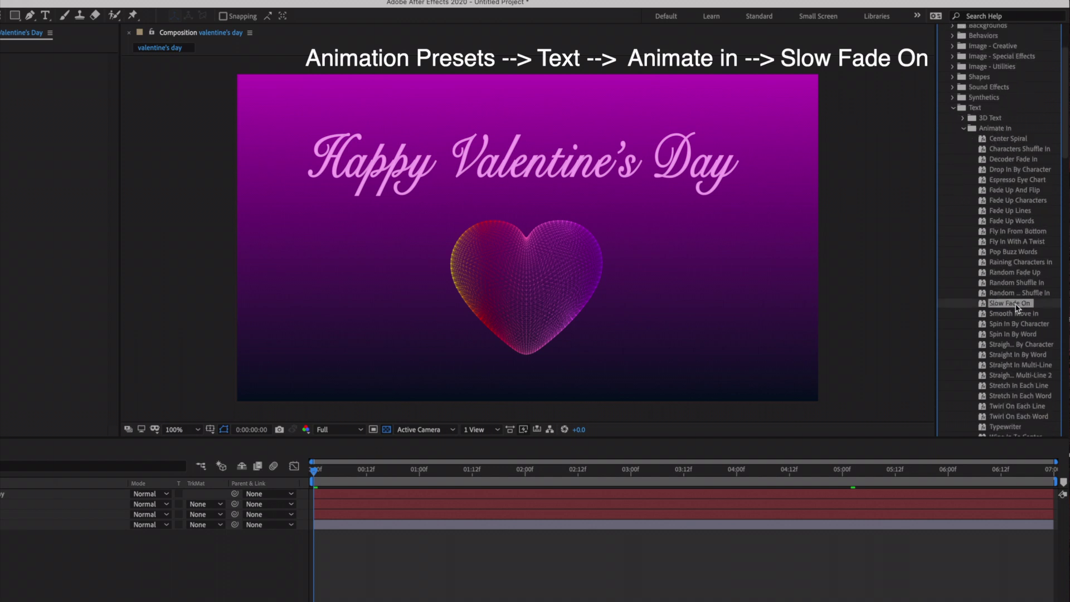
{"action": "left_click_drag", "start_coordinate": [1017, 308], "coordinate": [32, 499]}
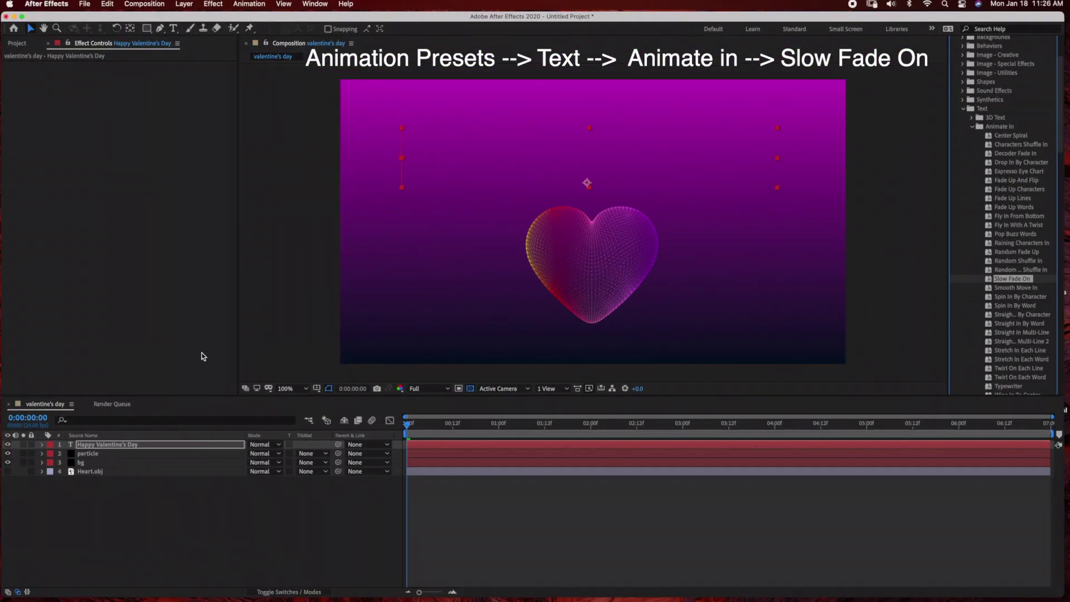
Step: Play the composition and scrub to the last frame, 0:00:06:23, to check the title fade
{"action": "left_click", "coordinate": [409, 427]}
{"action": "key", "text": "space"}
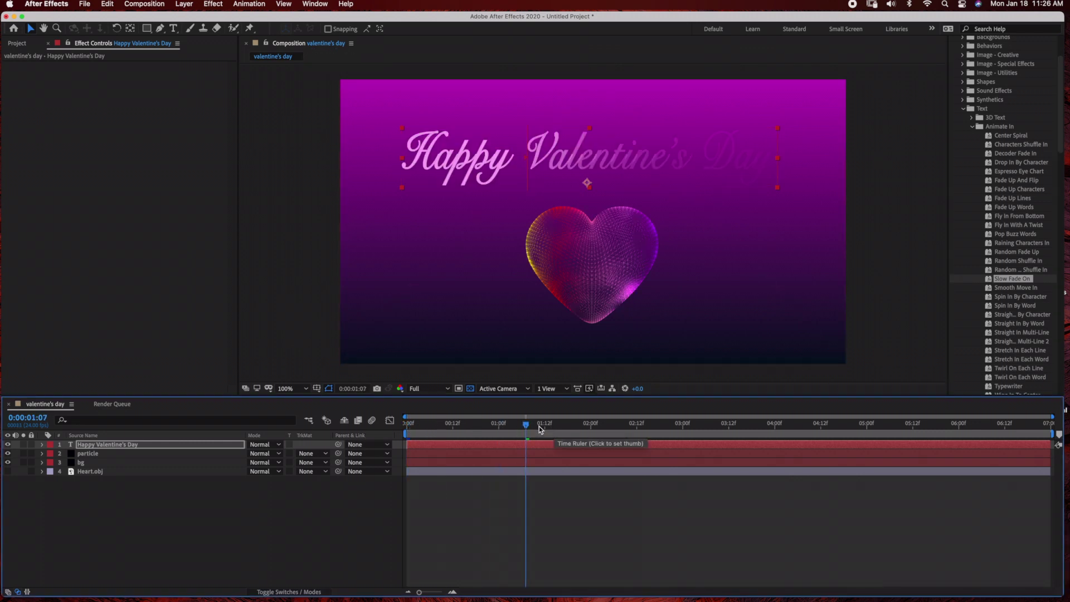
{"action": "left_click_drag", "start_coordinate": [535, 427], "coordinate": [758, 422]}
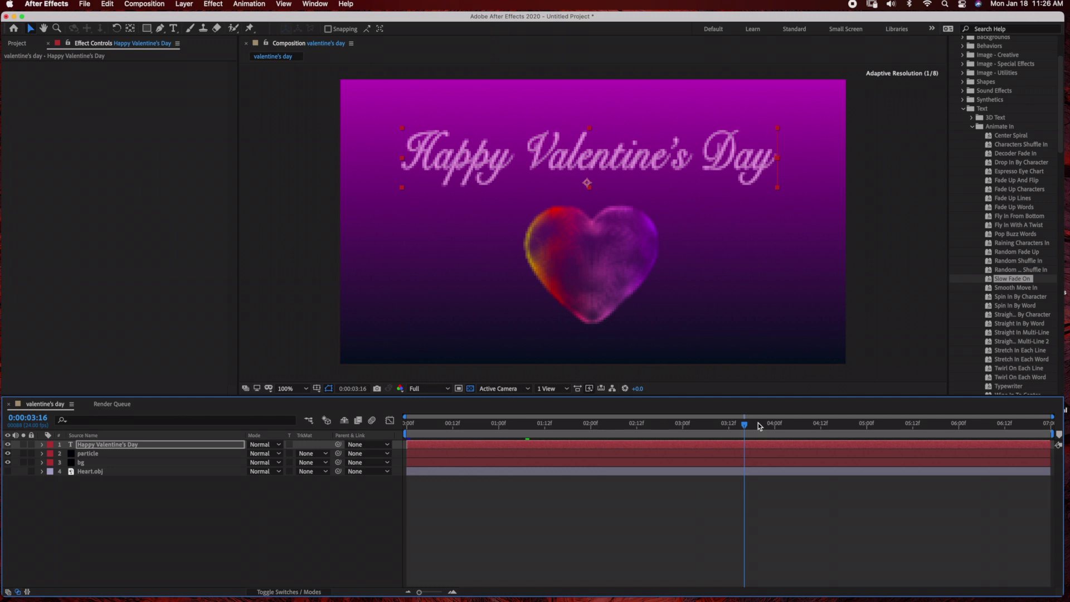
{"action": "left_click_drag", "start_coordinate": [981, 425], "coordinate": [1061, 425]}
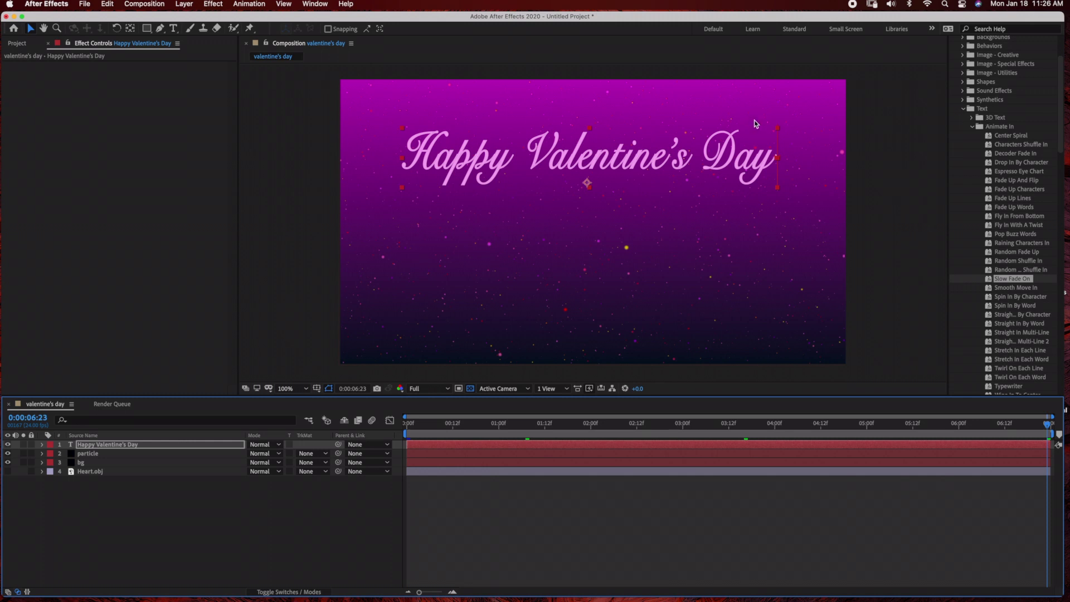
{"action": "left_click", "coordinate": [853, 4]}
Step: Queue the valentine's day comp with QuickTime output to valentine's day.mov and start rendering
{"action": "left_click", "coordinate": [99, 337]}
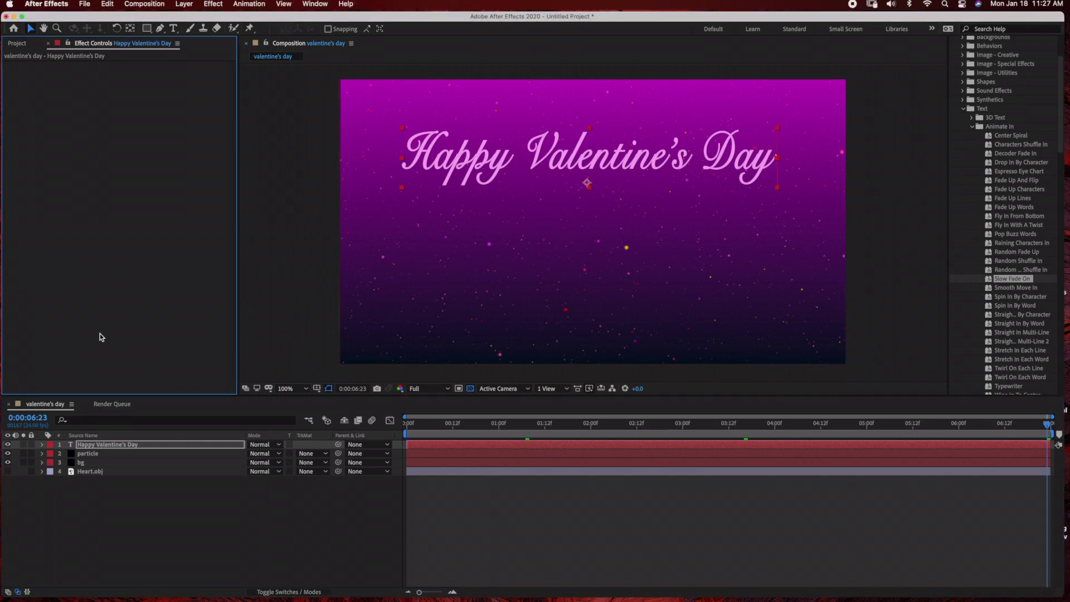
{"action": "left_click", "coordinate": [112, 405]}
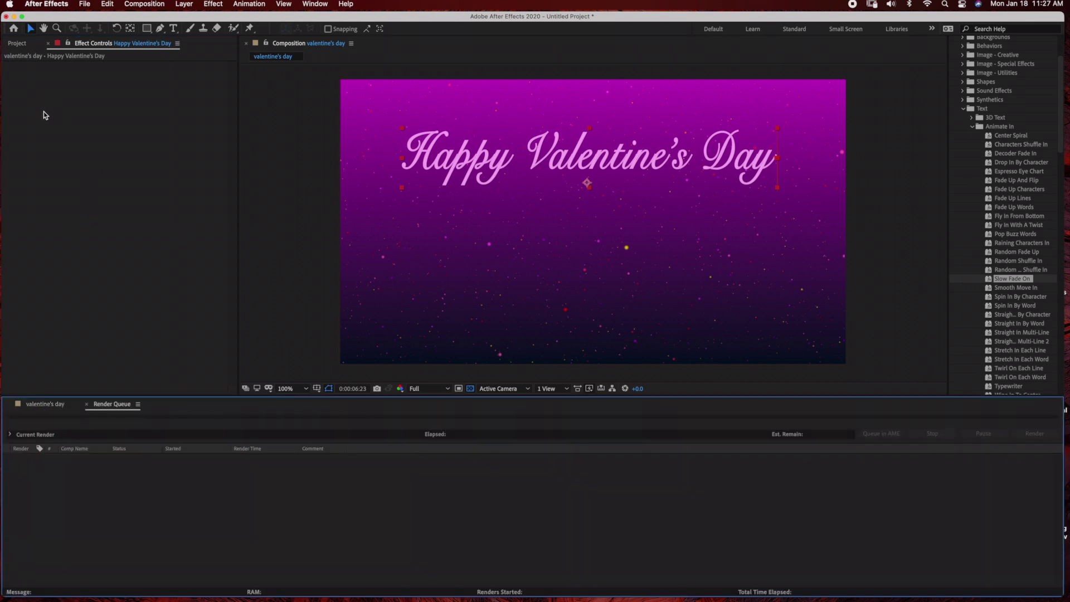
{"action": "left_click", "coordinate": [21, 43]}
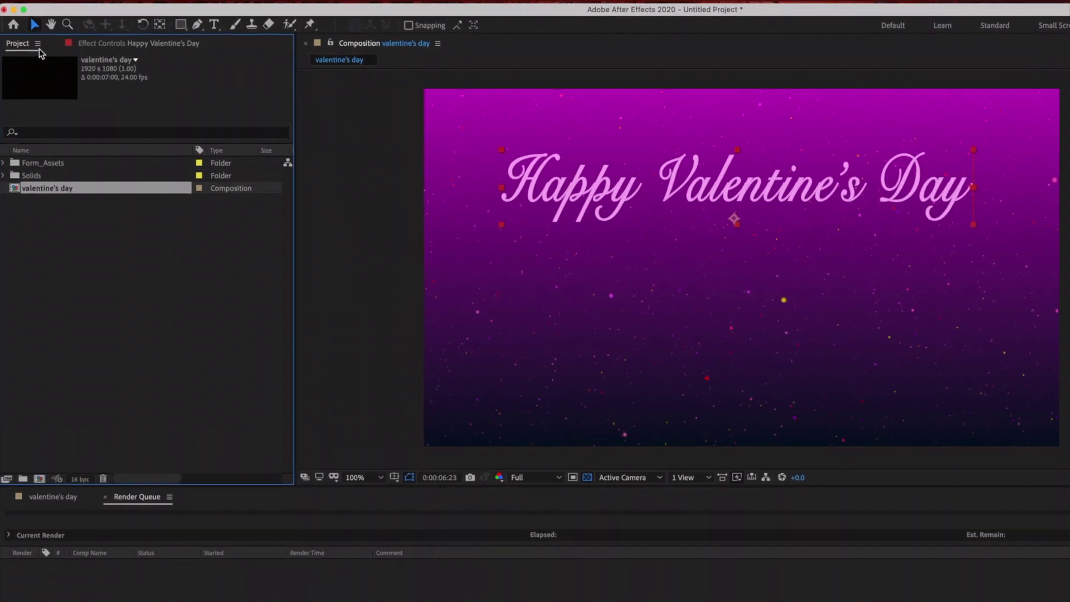
{"action": "left_click_drag", "start_coordinate": [71, 187], "coordinate": [99, 577]}
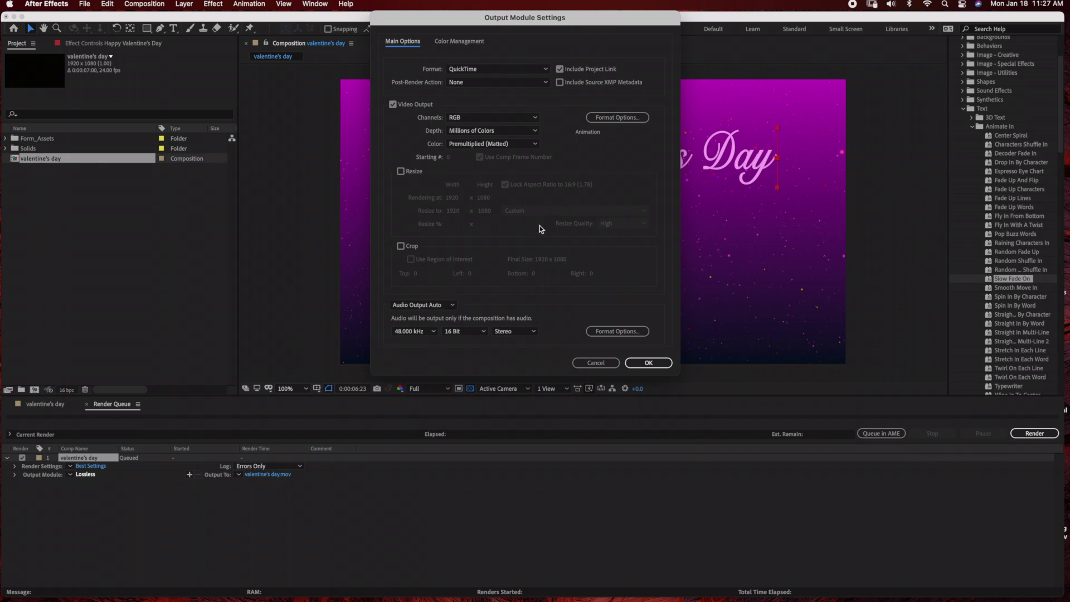
{"action": "left_click", "coordinate": [650, 363]}
{"action": "left_click", "coordinate": [1052, 438]}
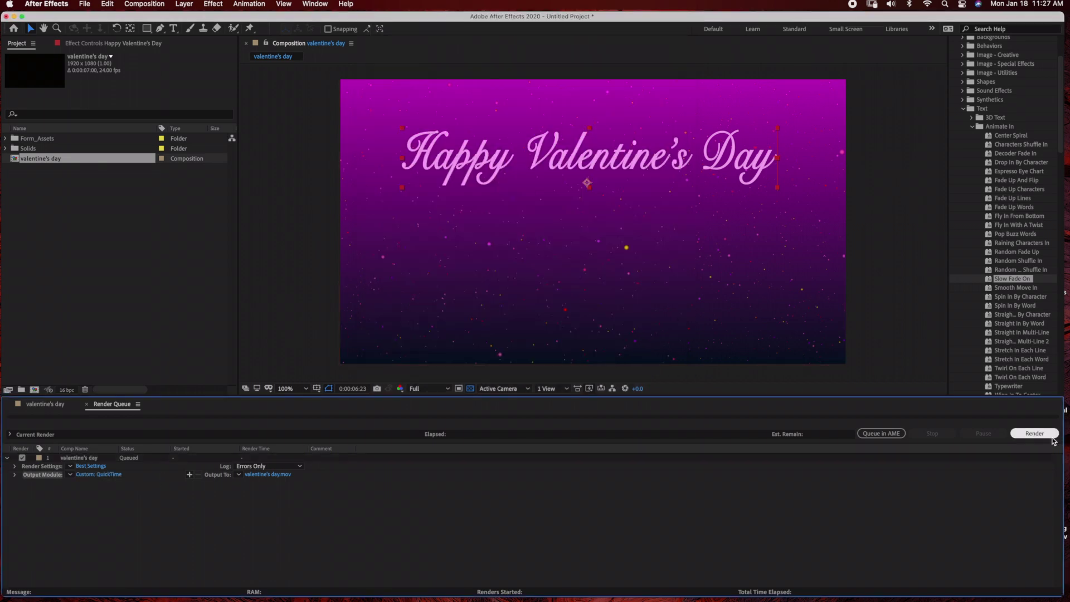